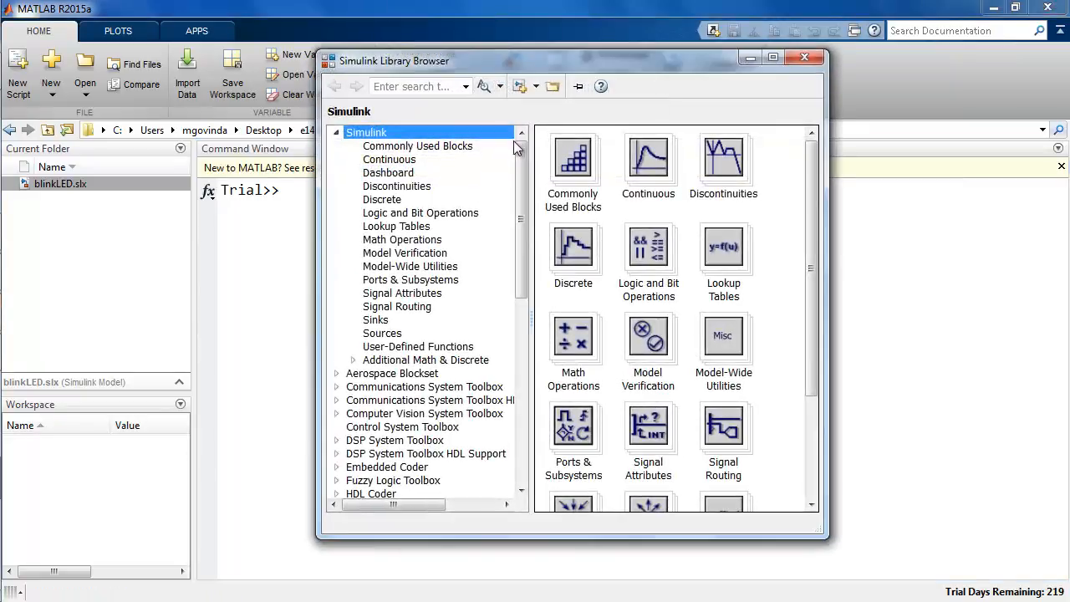
# Step: Show the Simulink Support Package for Raspberry Pi Hardware blocks in the Library Browser
pyautogui.moveTo(520, 159); pyautogui.dragTo(527, 345)
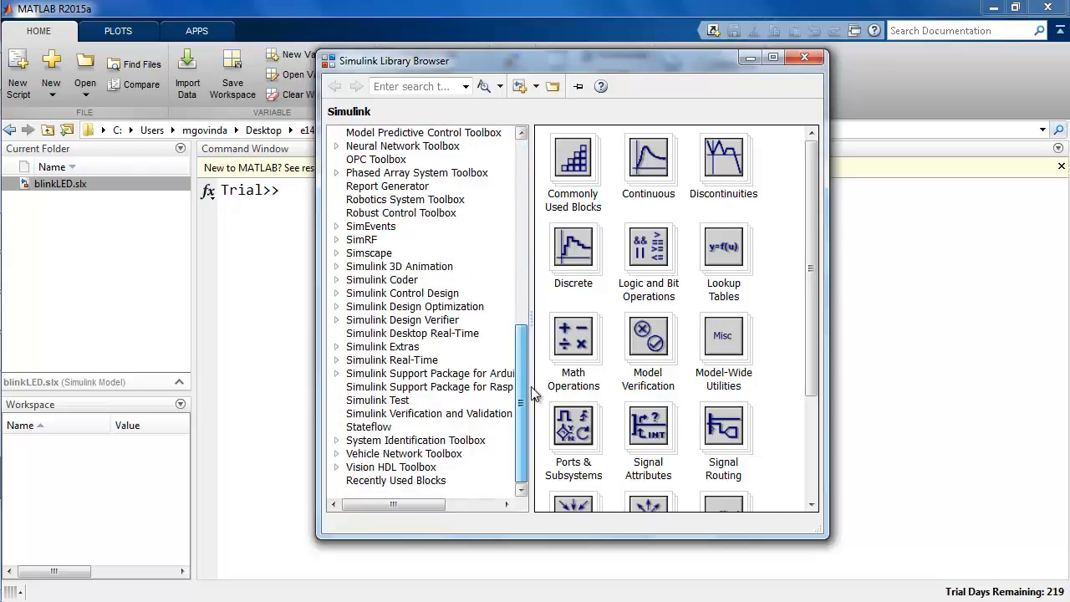
pyautogui.click(470, 387)
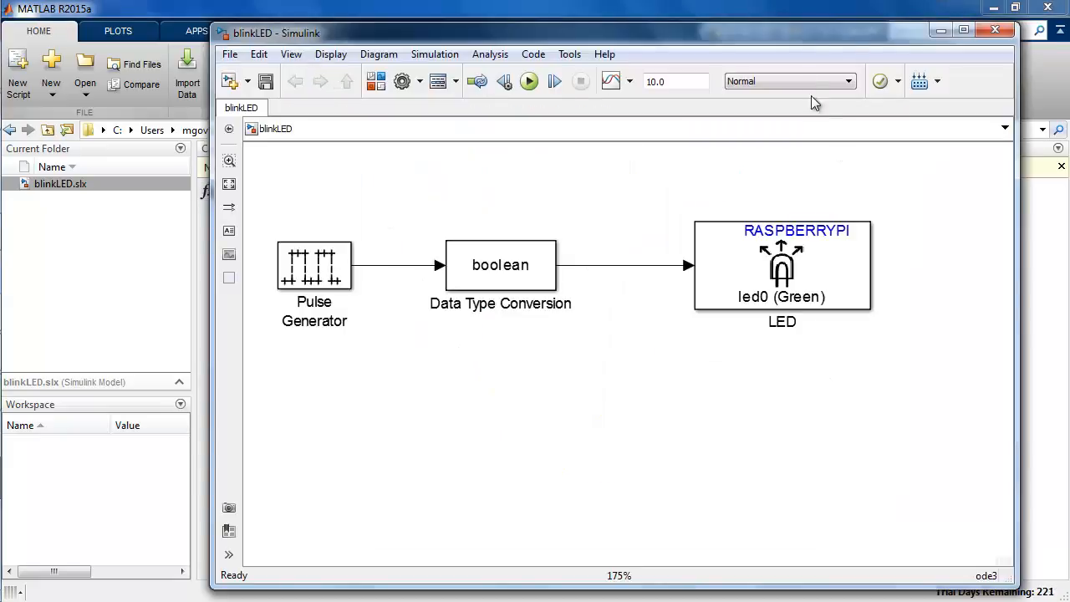
# Step: Keep the simulation mode at Normal, deploy the blinkLED model to the Raspberry Pi hardware, and close the model
pyautogui.click(803, 82)
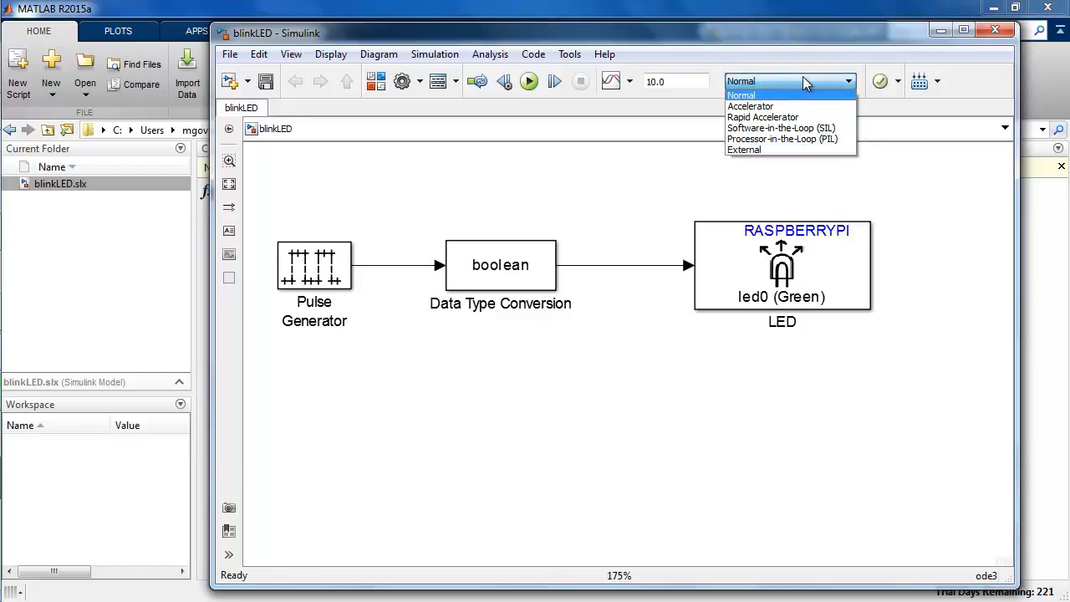
pyautogui.click(799, 97)
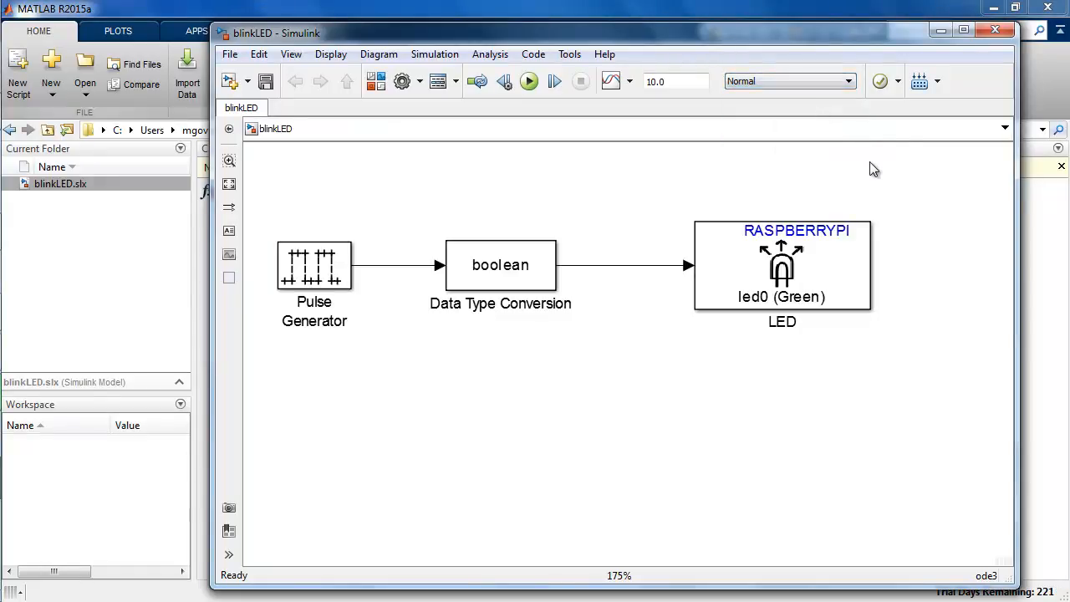
pyautogui.click(920, 81)
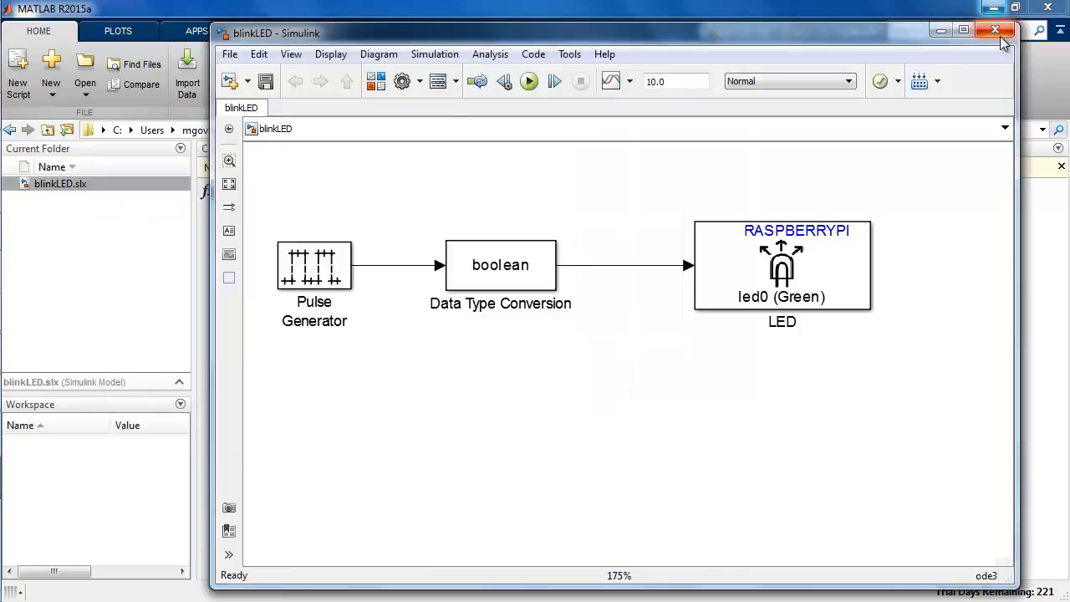
pyautogui.click(1014, 24)
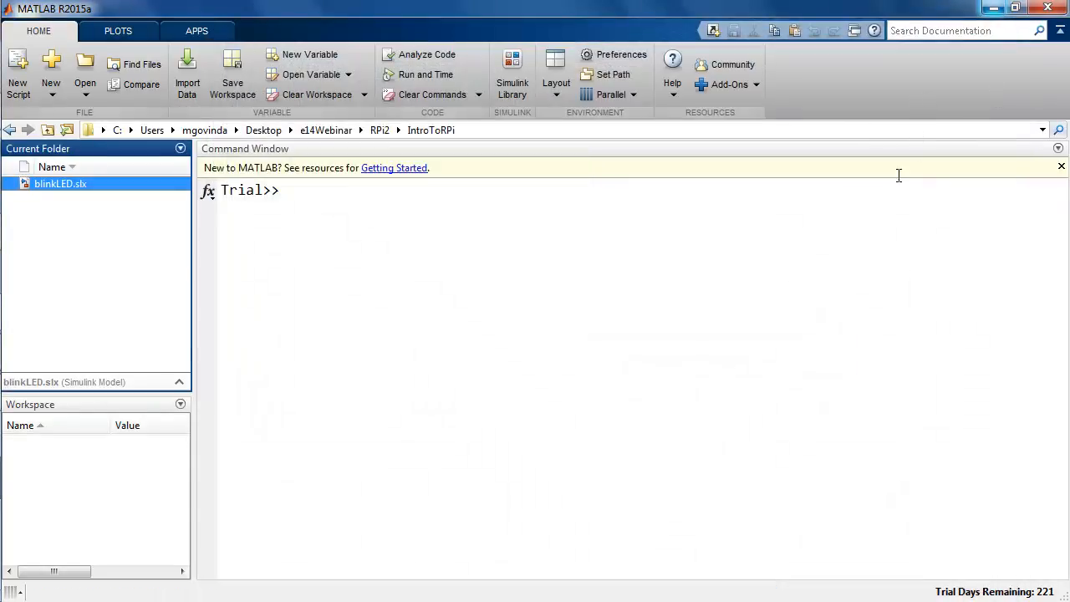
pyautogui.click(880, 229)
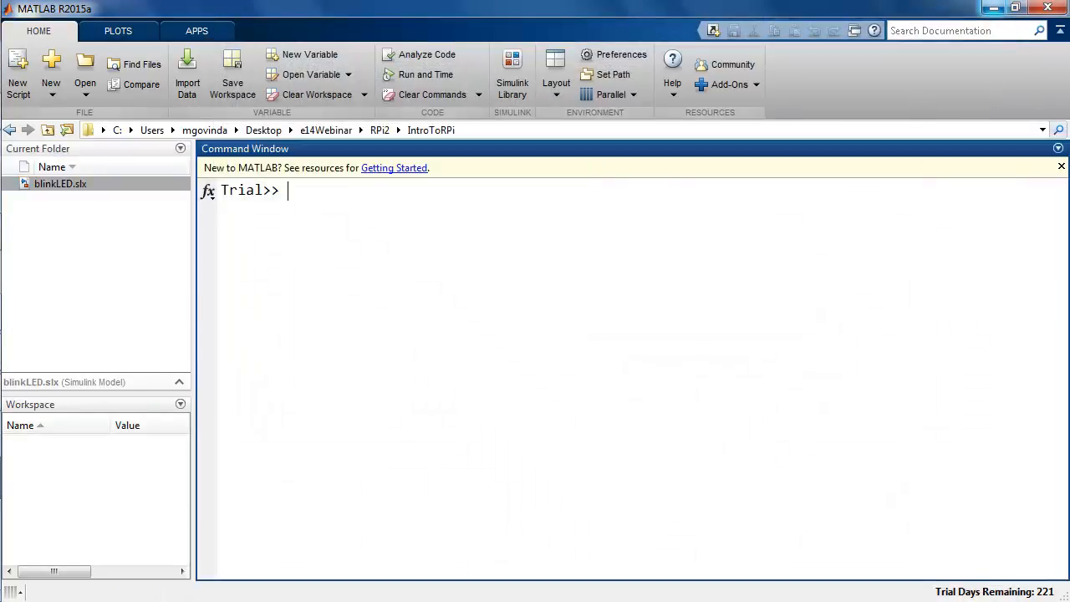
# Step: Search the documentation for "Simulink support for raspberry pi"
pyautogui.click(924, 31)
pyautogui.write('Simulink su')
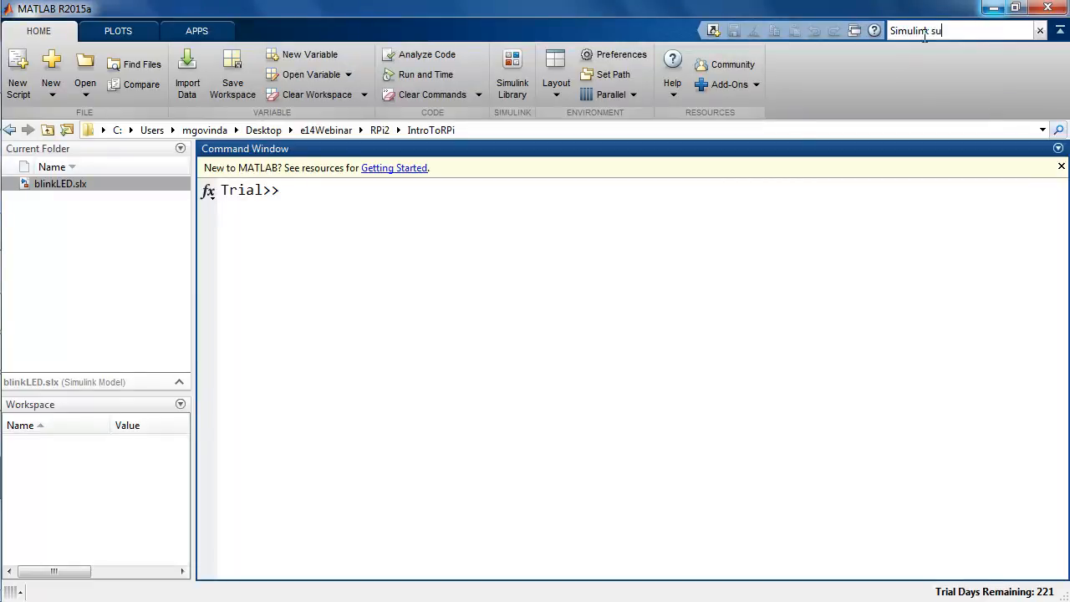
pyautogui.write('pport for')
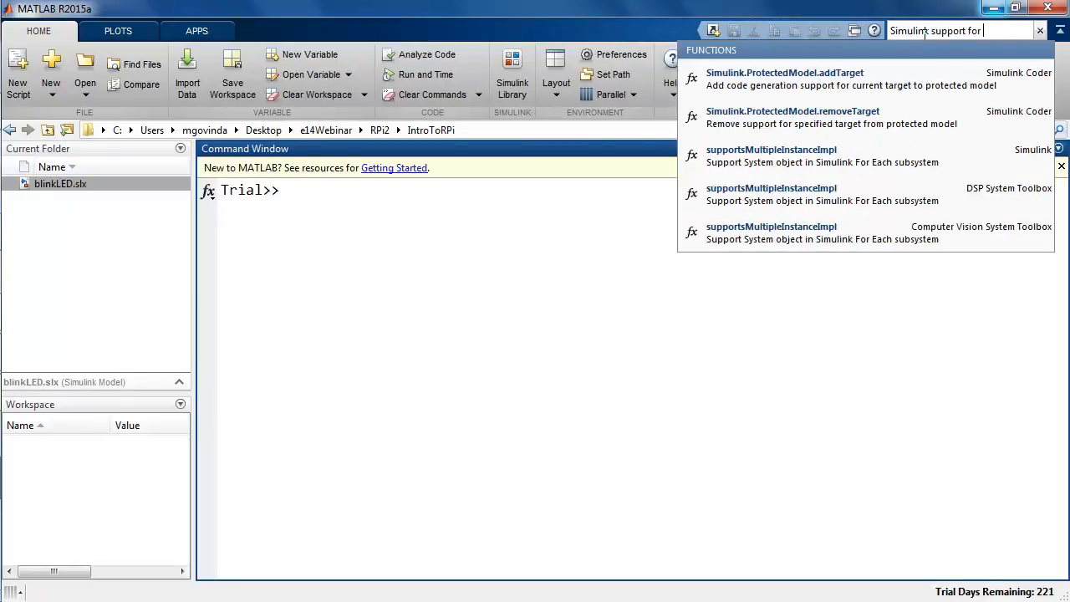
pyautogui.write(' raspberry pi')
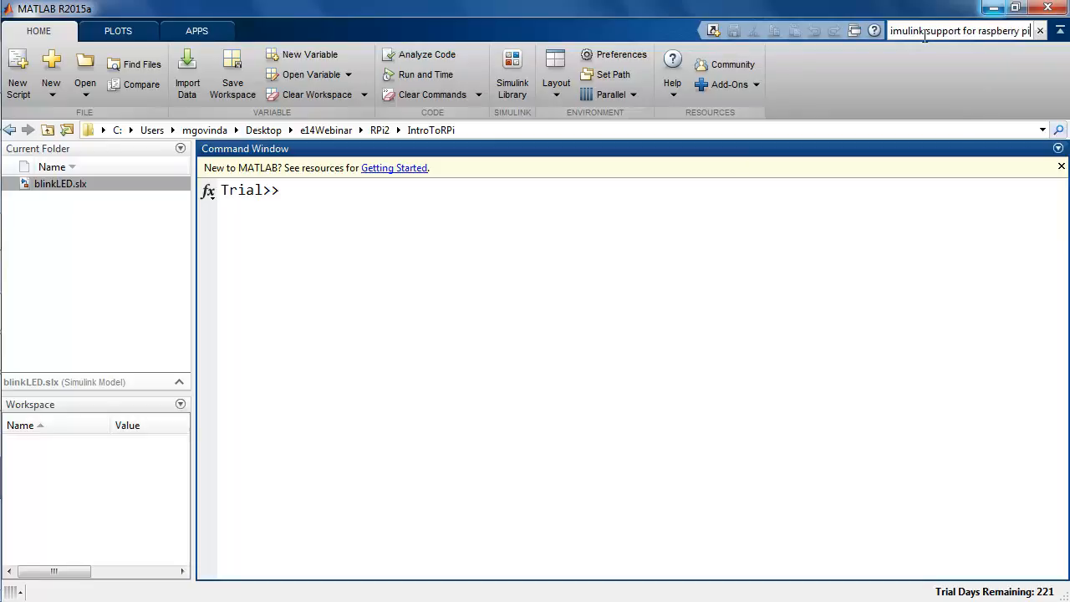
pyautogui.press('Return')
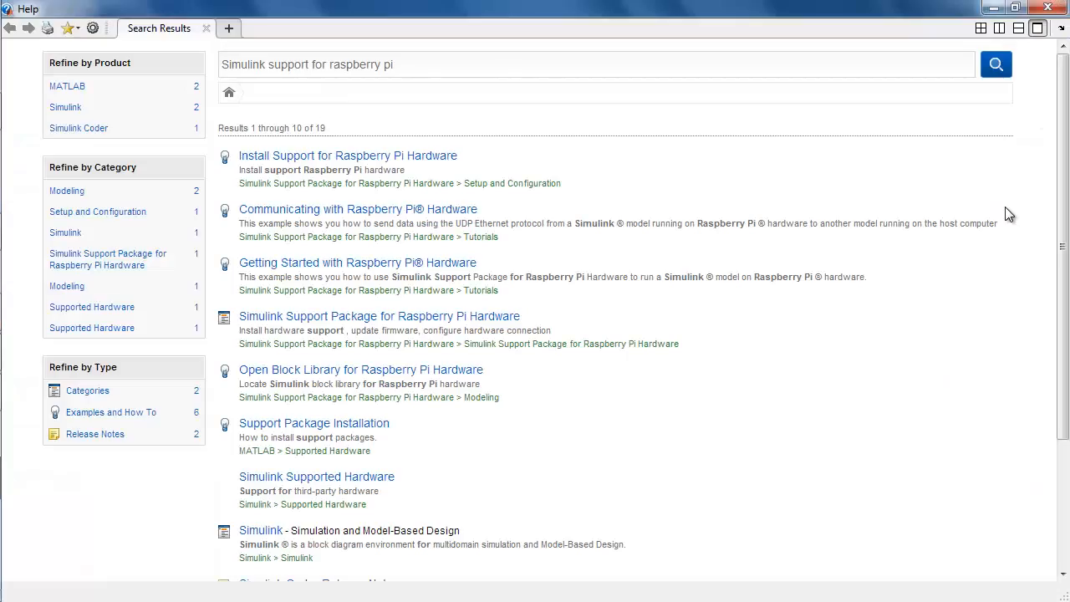
# Step: Open the Raspberry Pi support package's block list and read the V4L2 Video Capture reference page down to its Raspberry Pi camera note
pyautogui.click(434, 241)
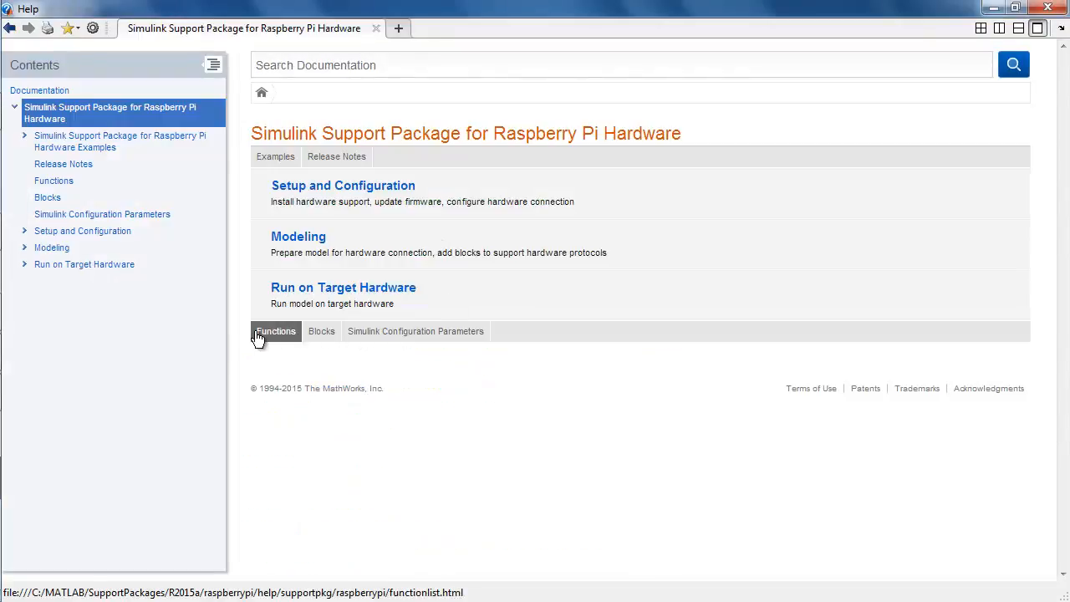
pyautogui.click(328, 338)
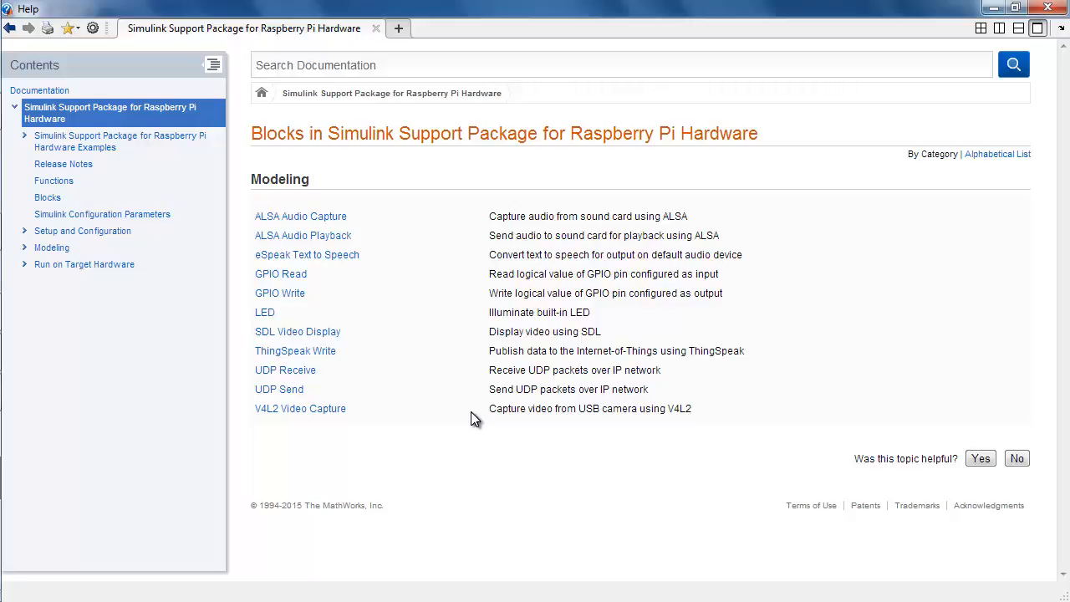
pyautogui.click(316, 409)
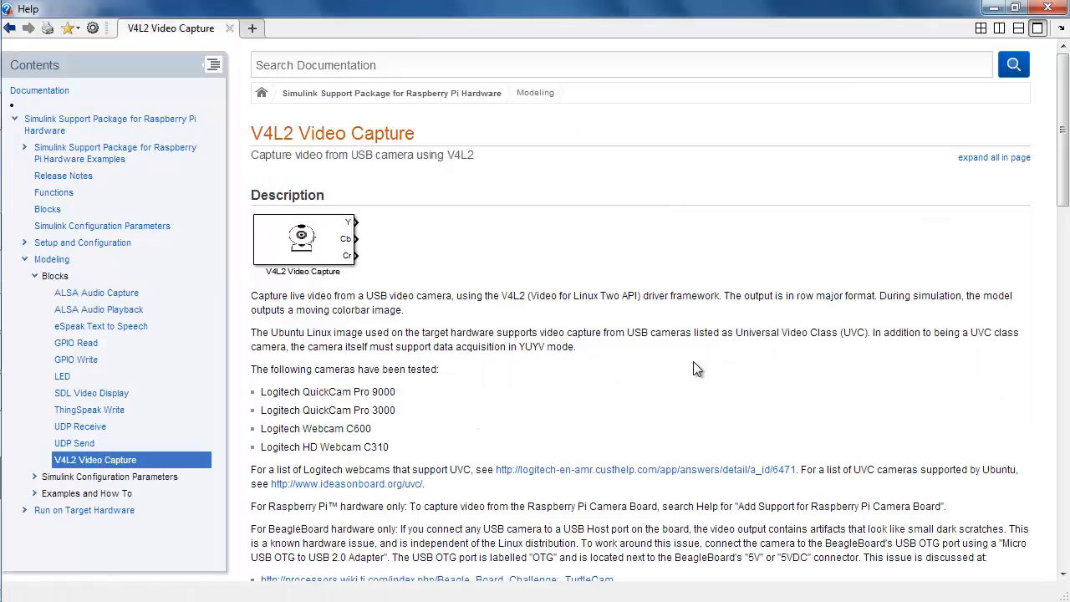
pyautogui.moveTo(1064, 199); pyautogui.dragTo(1064, 242)
# Step: Search the documentation for the page's phrase "Add Support for Raspberry Pi Camera Board"
pyautogui.moveTo(738, 331); pyautogui.dragTo(940, 333)
pyautogui.hotkey('ctrl', 'c')
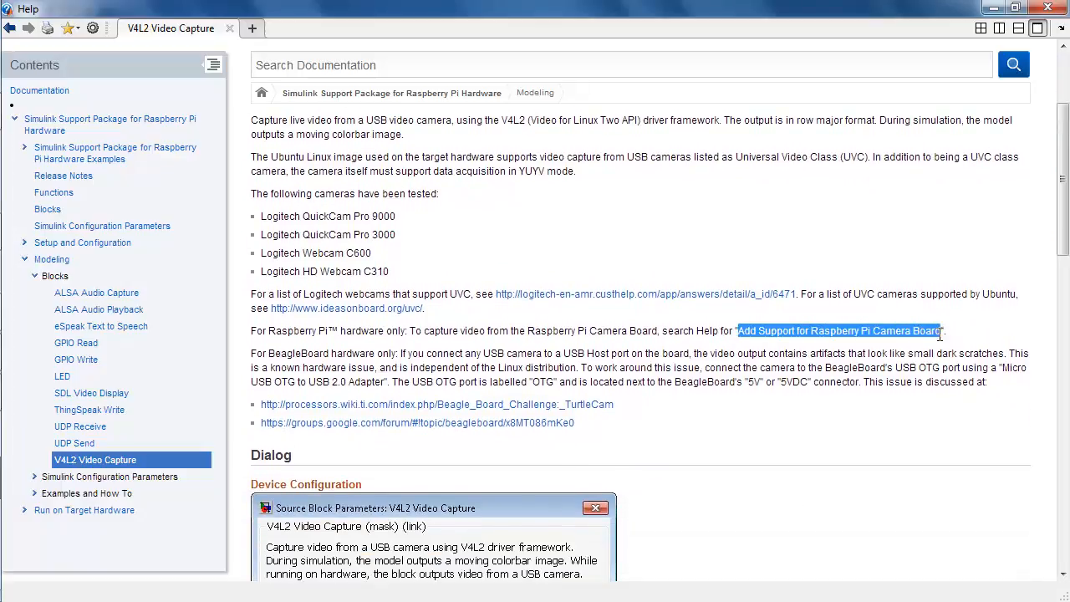
pyautogui.click(754, 61)
pyautogui.hotkey('ctrl', 'v')
pyautogui.press('Return')
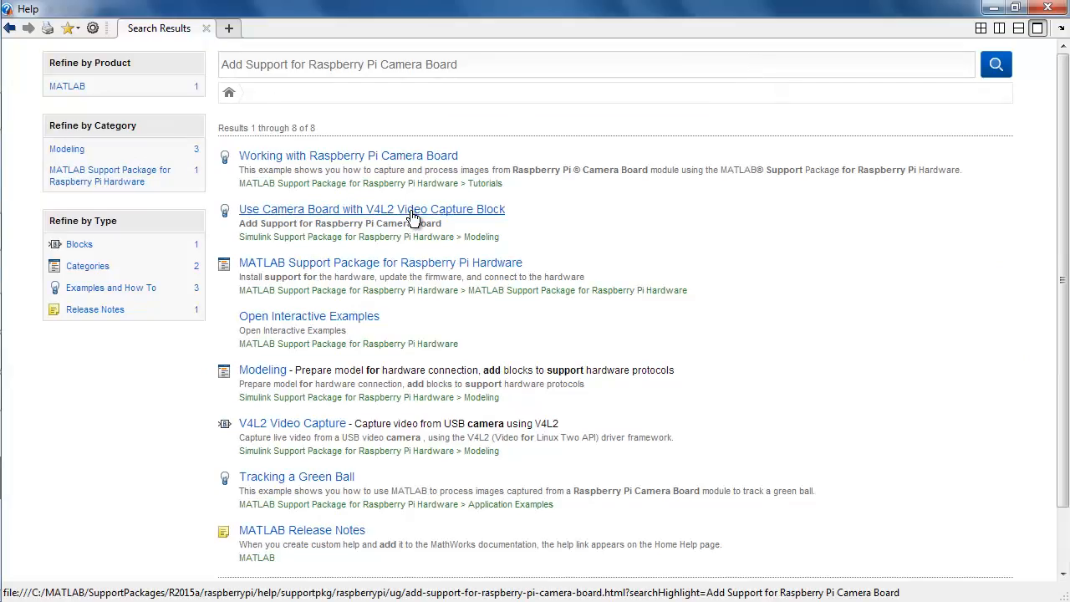
# Step: Run the raspi, modprobe bcm2835-v4l2 and /dev/vid* listing commands from the "Use Camera Board with V4L2 Video Capture Block" page in MATLAB
pyautogui.click(413, 214)
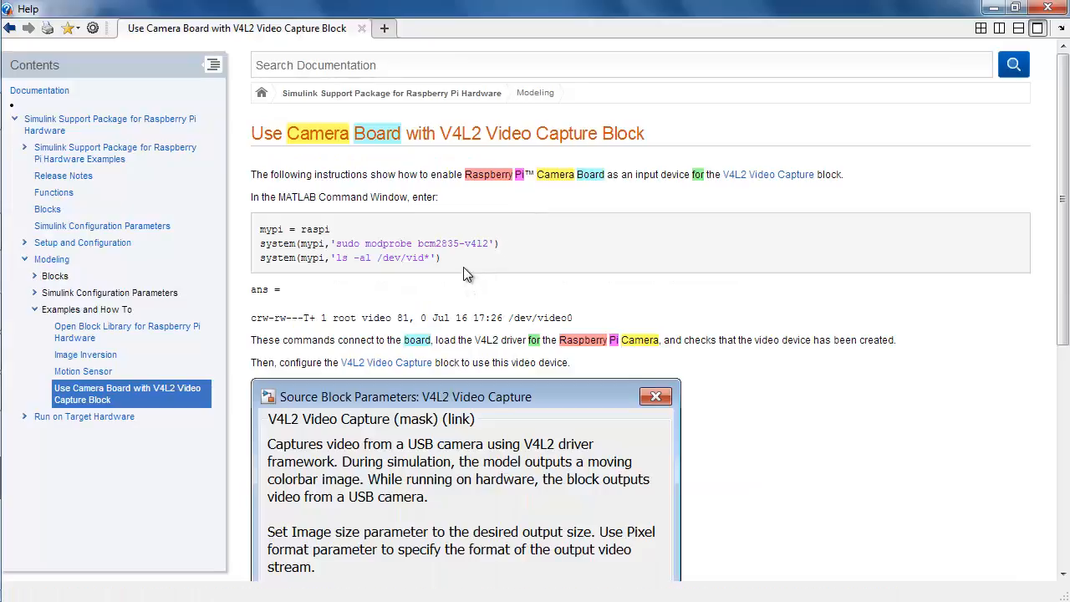
pyautogui.moveTo(463, 267); pyautogui.dragTo(260, 229)
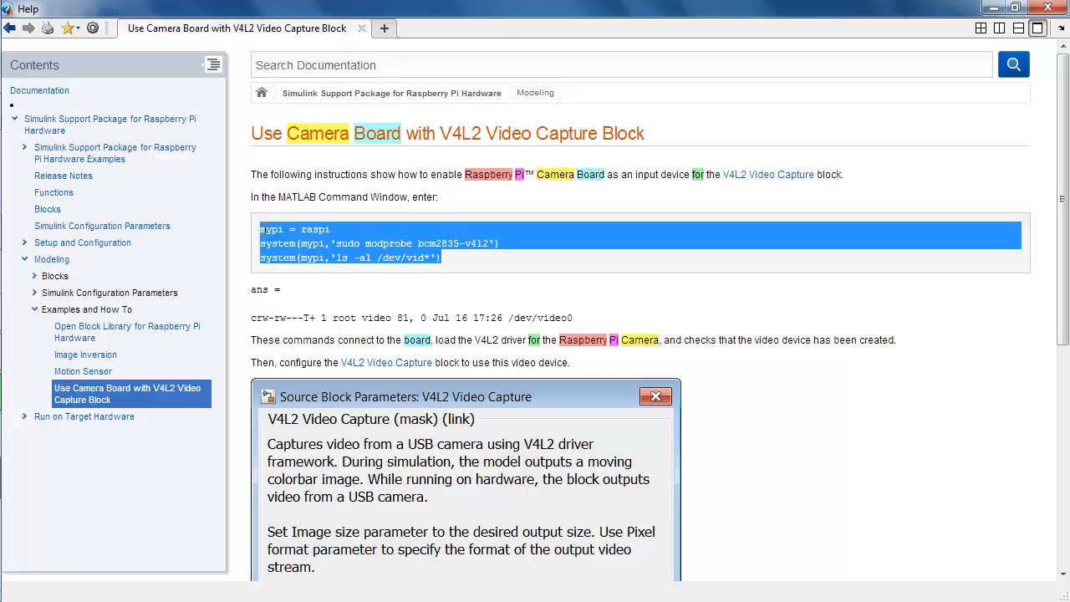
pyautogui.rightClick(265, 227)
pyautogui.click(306, 241)
pyautogui.click(993, 15)
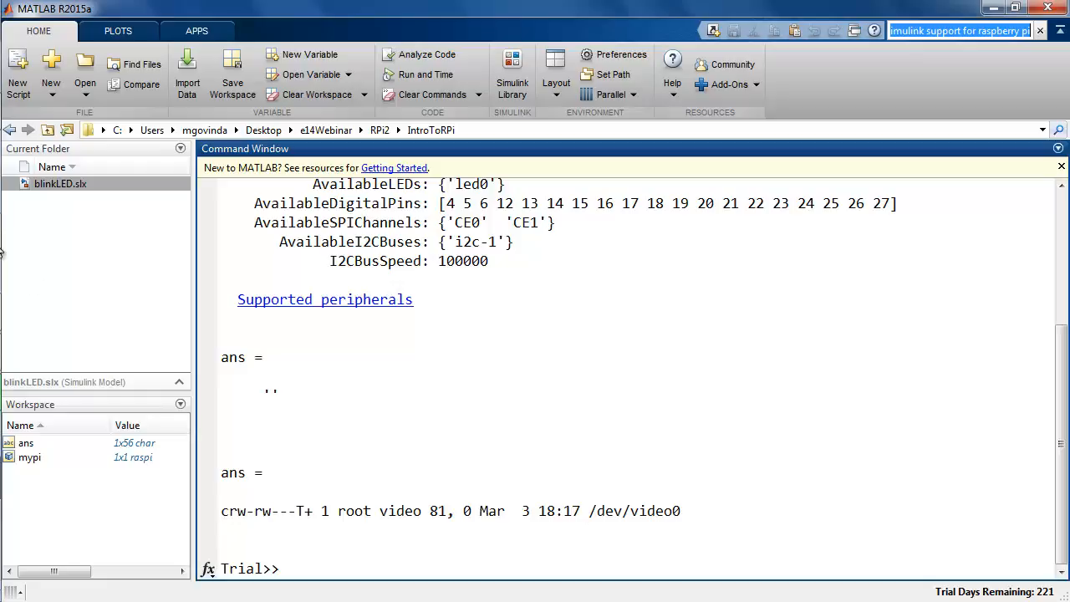
# Step: Return to the Help window and open the examples page of the Simulink Support Package for Raspberry Pi Hardware
pyautogui.moveTo(3, 299)
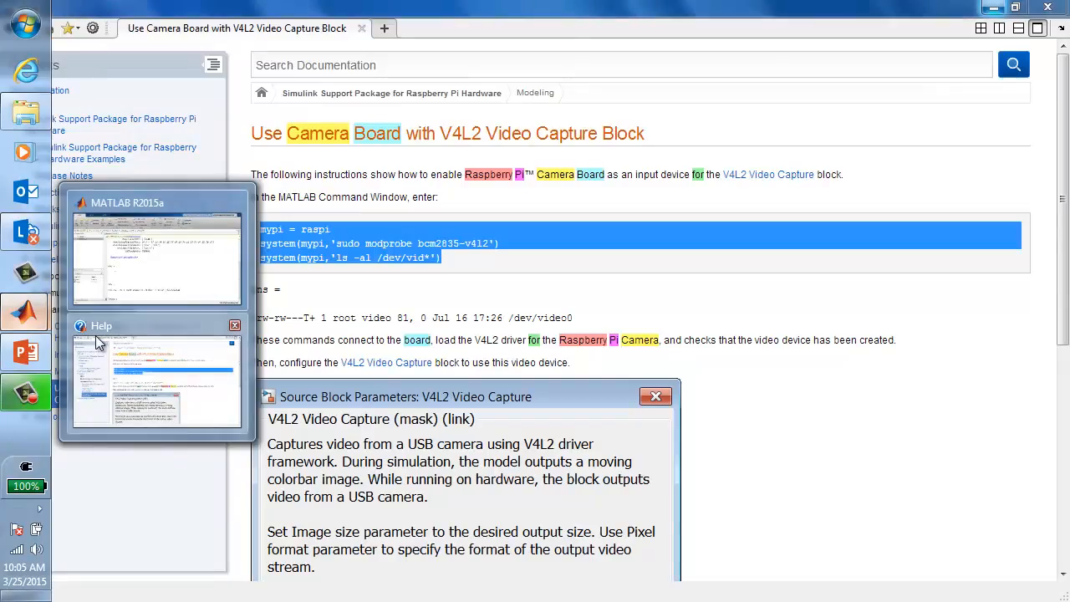
pyautogui.click(94, 335)
pyautogui.click(336, 281)
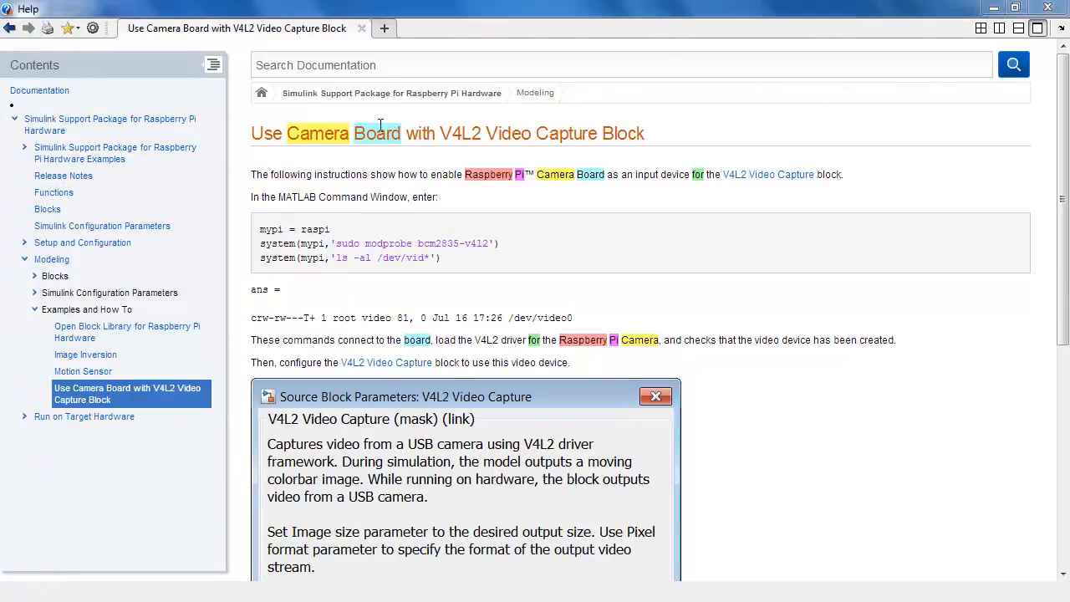
pyautogui.click(11, 30)
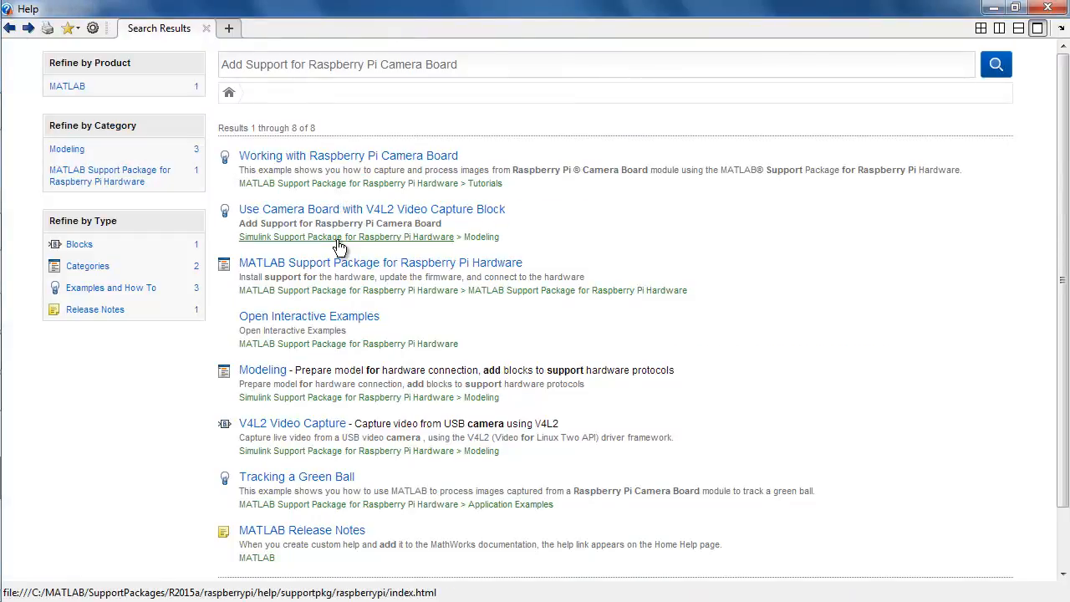
pyautogui.click(338, 238)
pyautogui.click(286, 161)
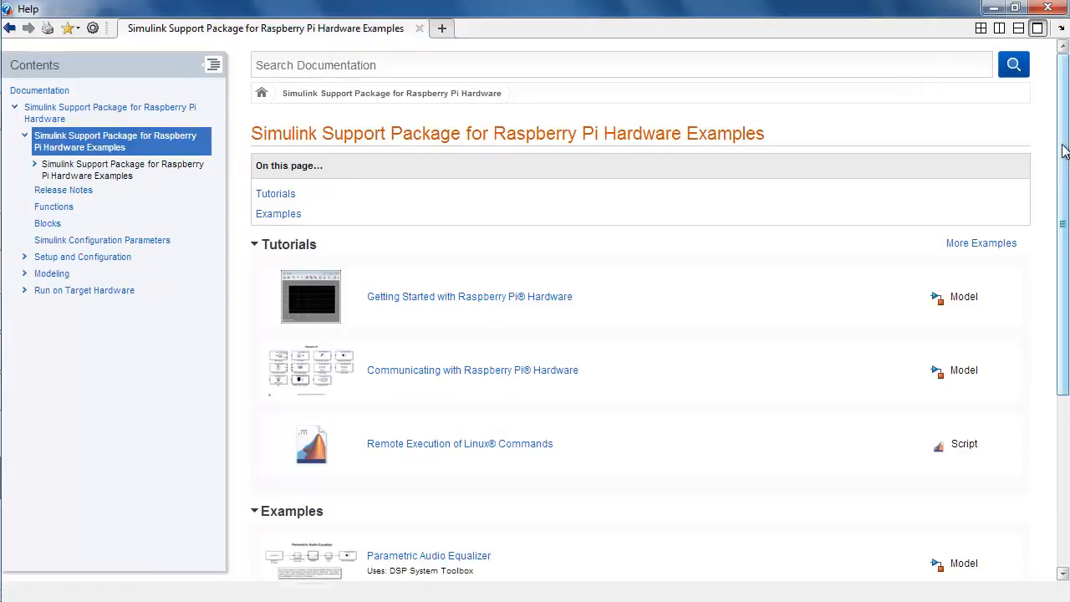
# Step: Open the Image Inversion example model from its documentation page and close the Help window
pyautogui.moveTo(1064, 150); pyautogui.dragTo(1064, 322)
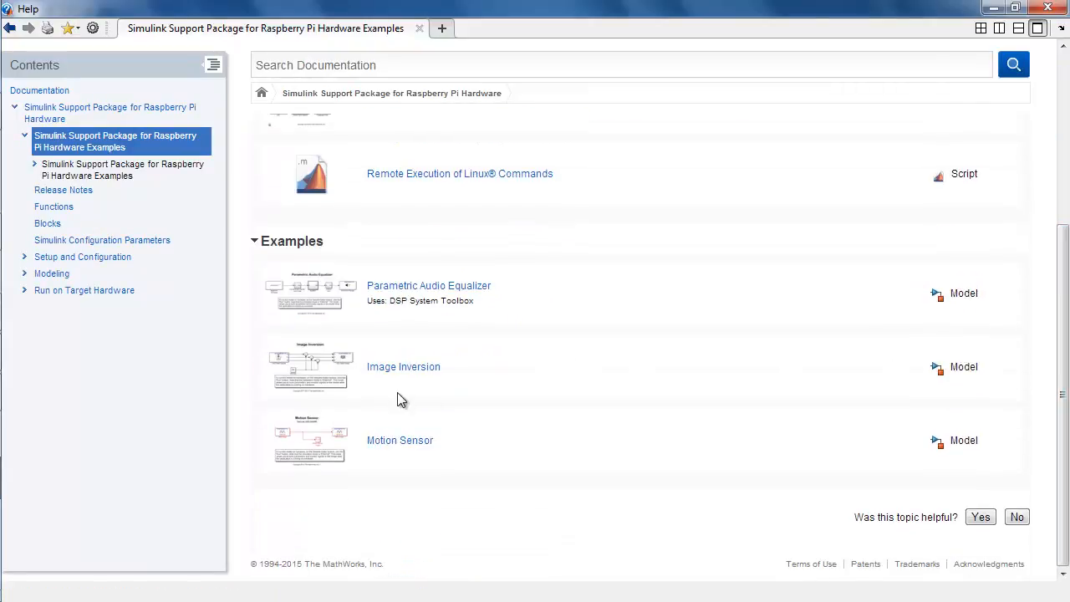
pyautogui.click(407, 370)
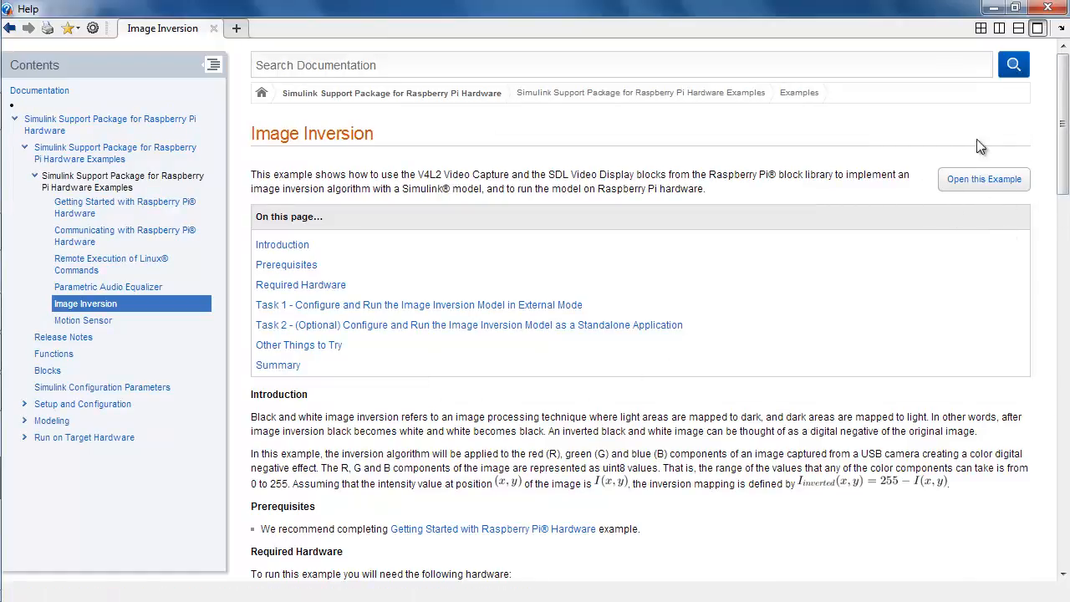
pyautogui.click(1017, 189)
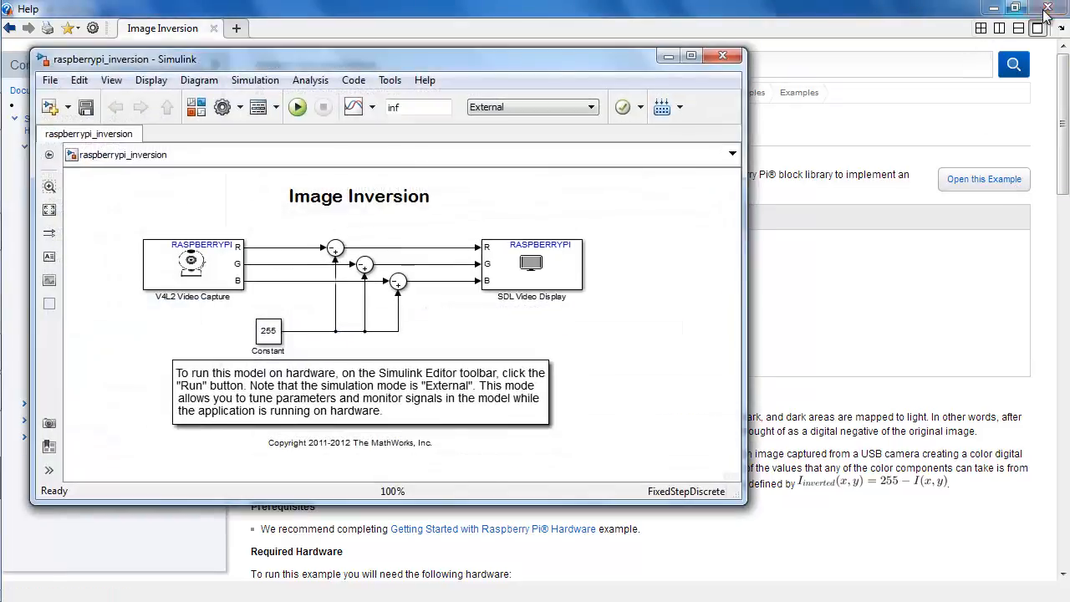
pyautogui.click(1047, 8)
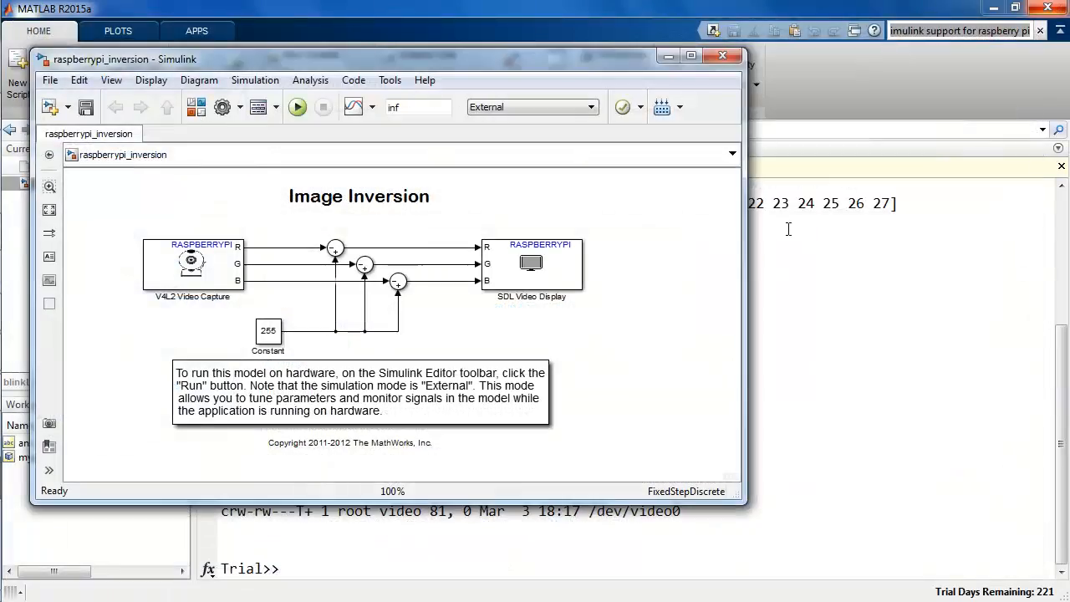
# Step: Move the raspberrypi_inversion model window aside and clear the Command Window with clc
pyautogui.moveTo(745, 234); pyautogui.dragTo(623, 251)
pyautogui.moveTo(425, 62); pyautogui.dragTo(863, 81)
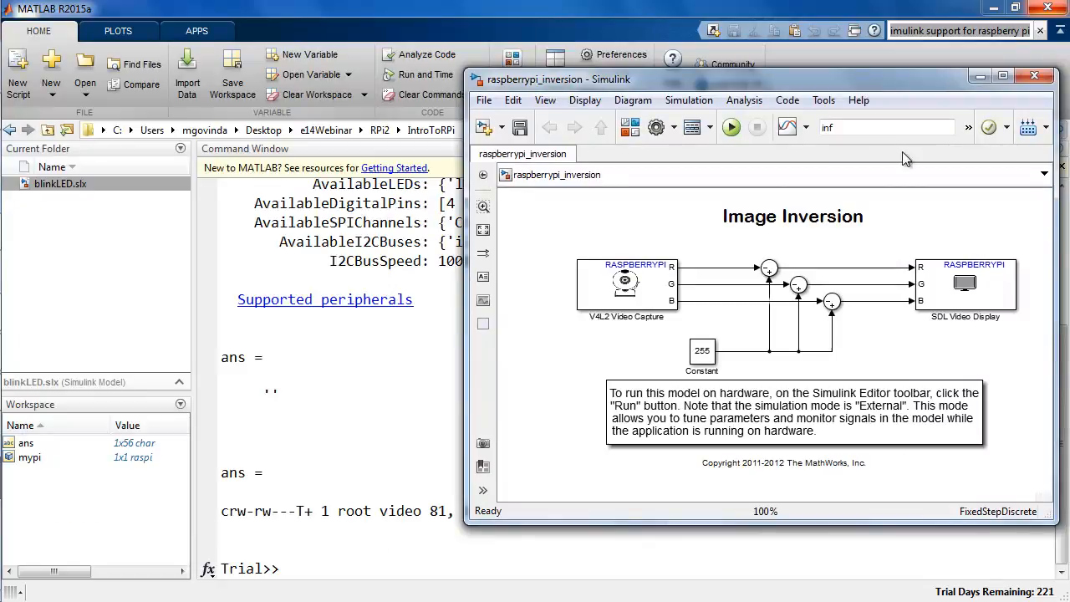
pyautogui.click(460, 395)
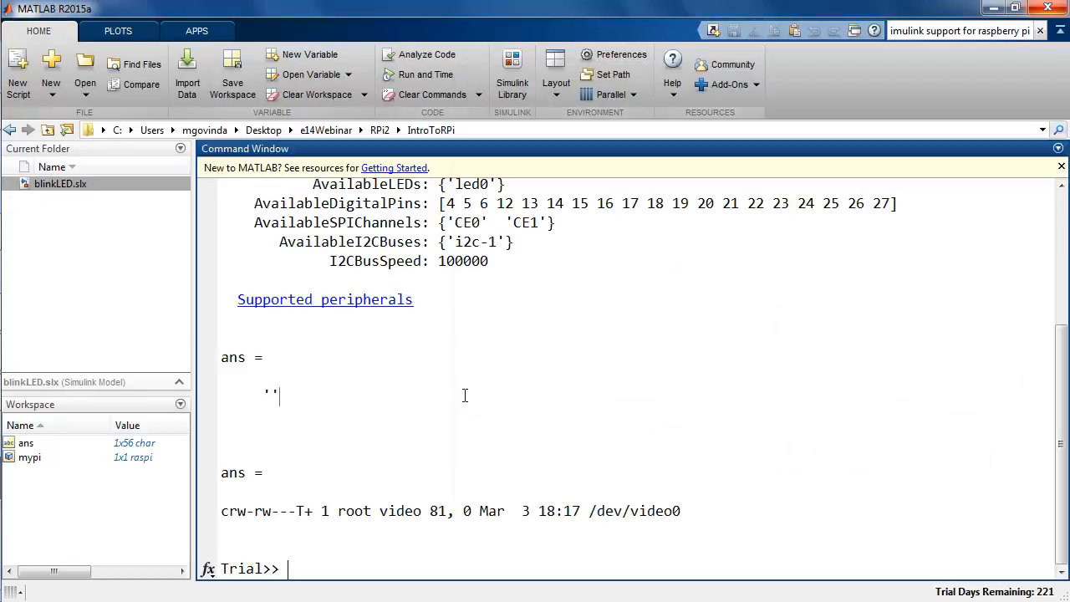
pyautogui.write('clc')
pyautogui.press('Return')
# Step: Create a new Simulink model named myRaspiInversion.slx in the current folder
pyautogui.rightClick(136, 250)
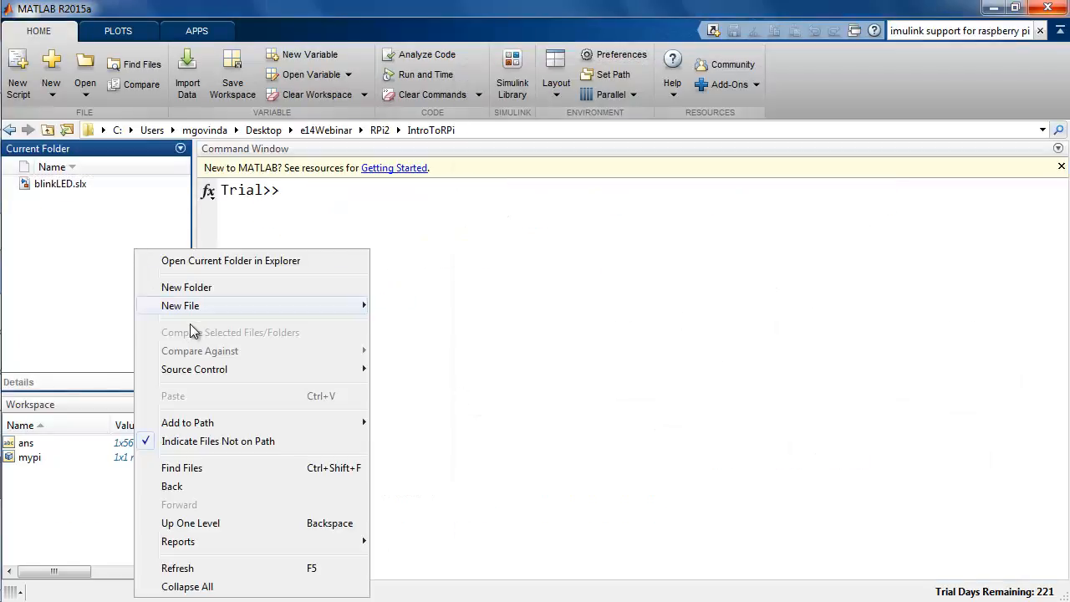
pyautogui.moveTo(200, 312)
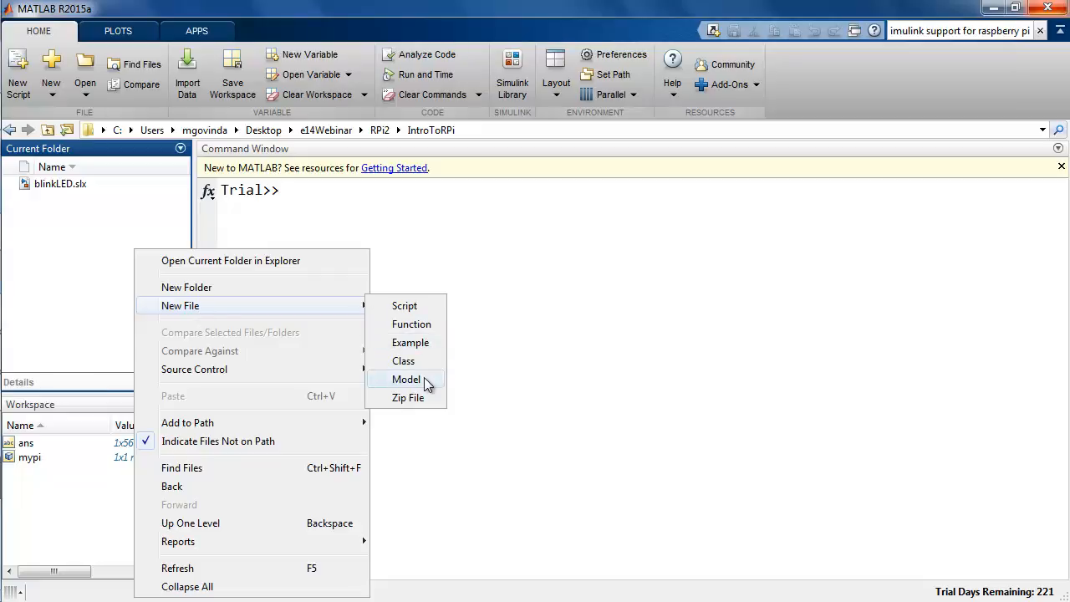
pyautogui.click(418, 447)
pyautogui.write('myRas')
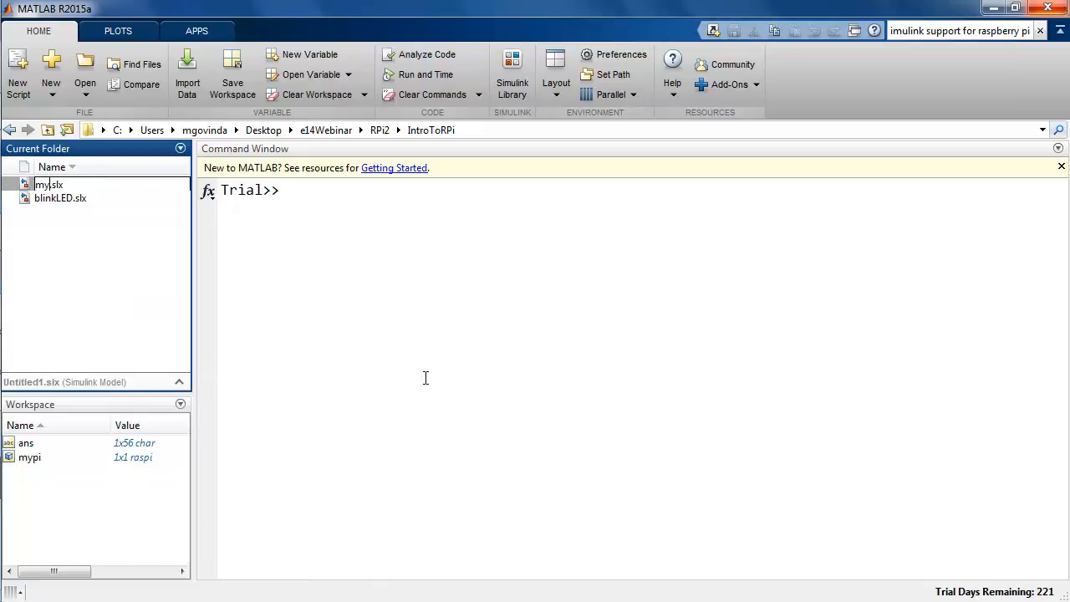
pyautogui.write('piInversion')
pyautogui.press('Return')
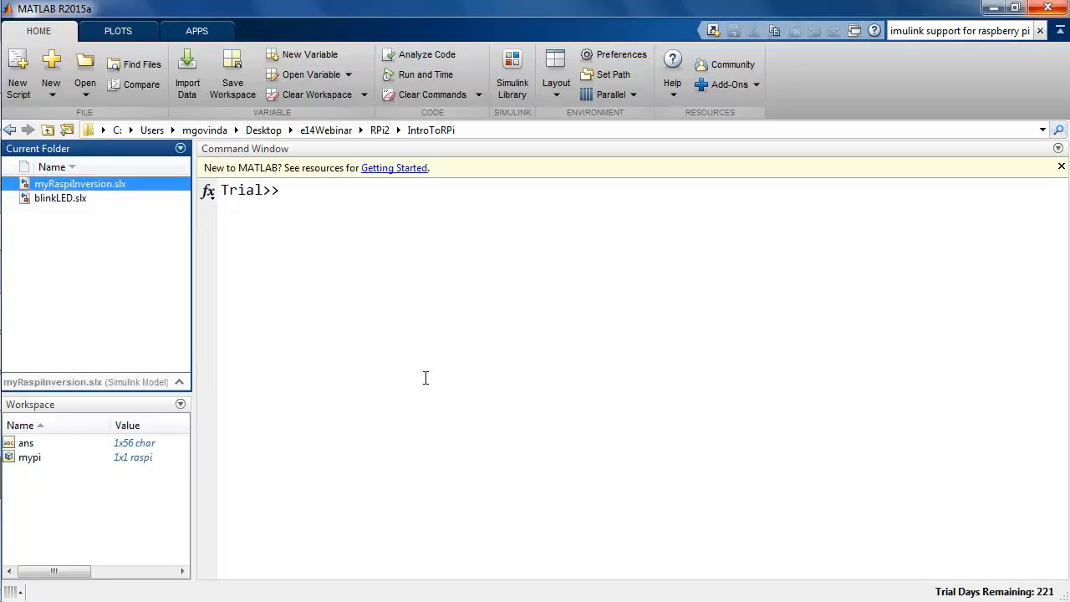
# Step: Show the raspberrypi_inversion example beside the empty myRaspiInversion model and open the Simulink Library Browser
pyautogui.click(42, 323)
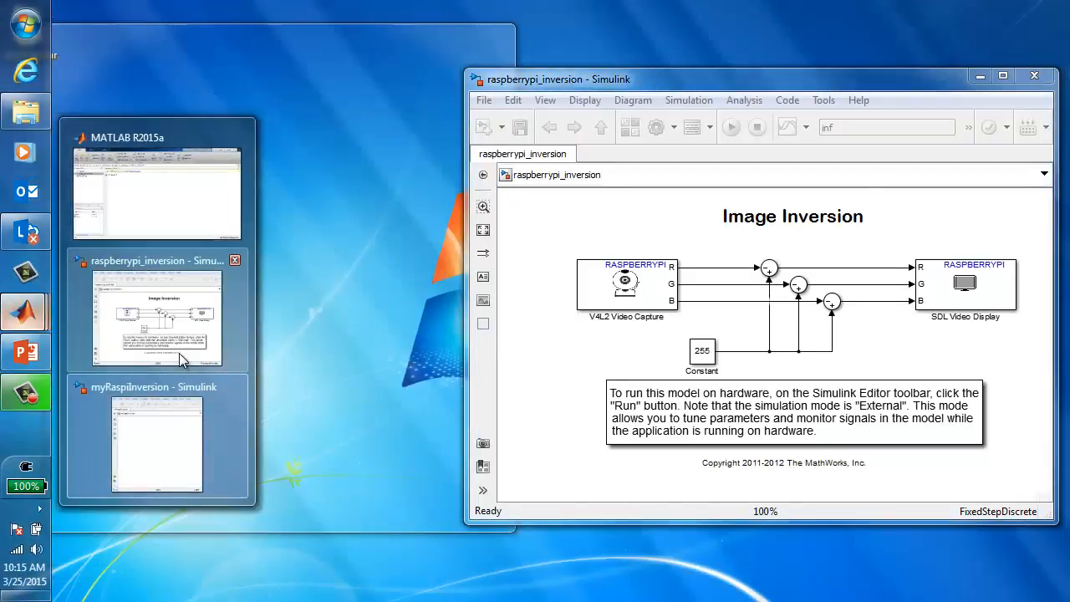
pyautogui.click(230, 348)
pyautogui.click(213, 85)
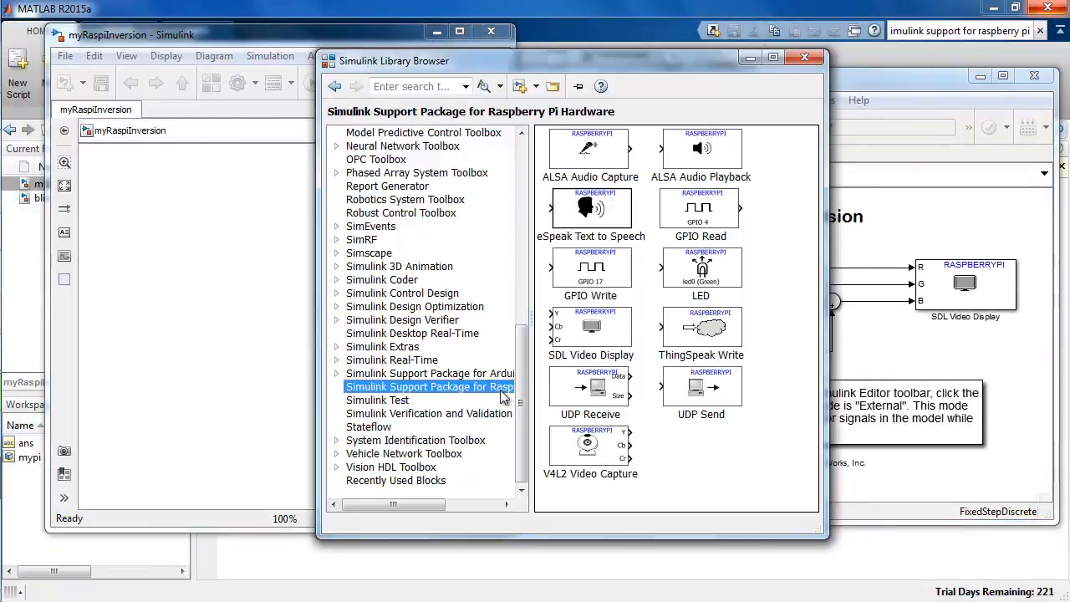
# Step: Add a V4L2 Video Capture block and an SDL Video Display block to myRaspiInversion, leaving a gap between them
pyautogui.moveTo(595, 447); pyautogui.dragTo(154, 261)
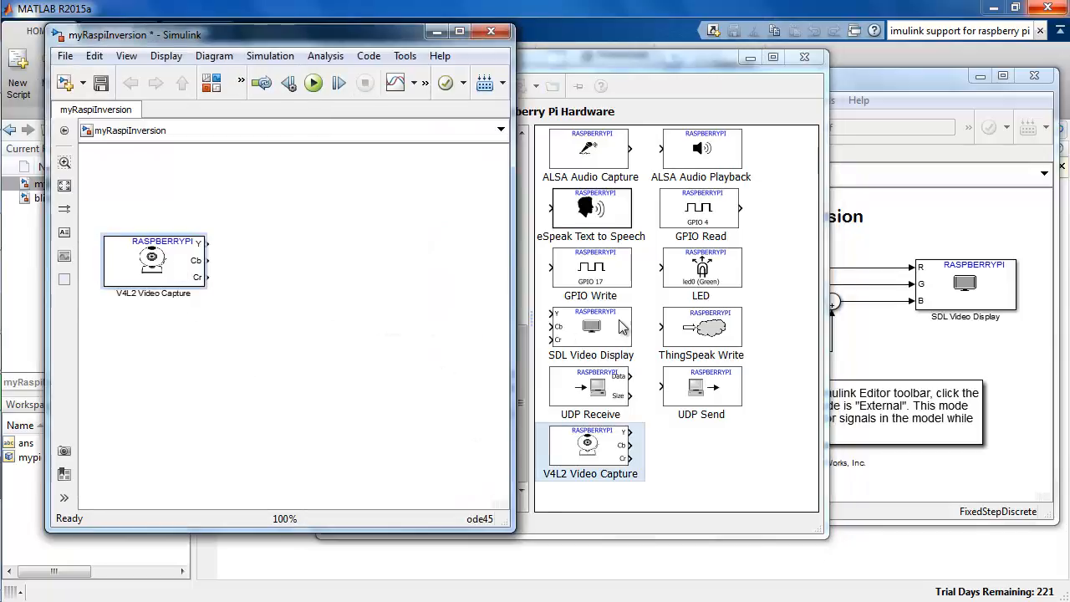
pyautogui.moveTo(542, 328); pyautogui.dragTo(439, 265)
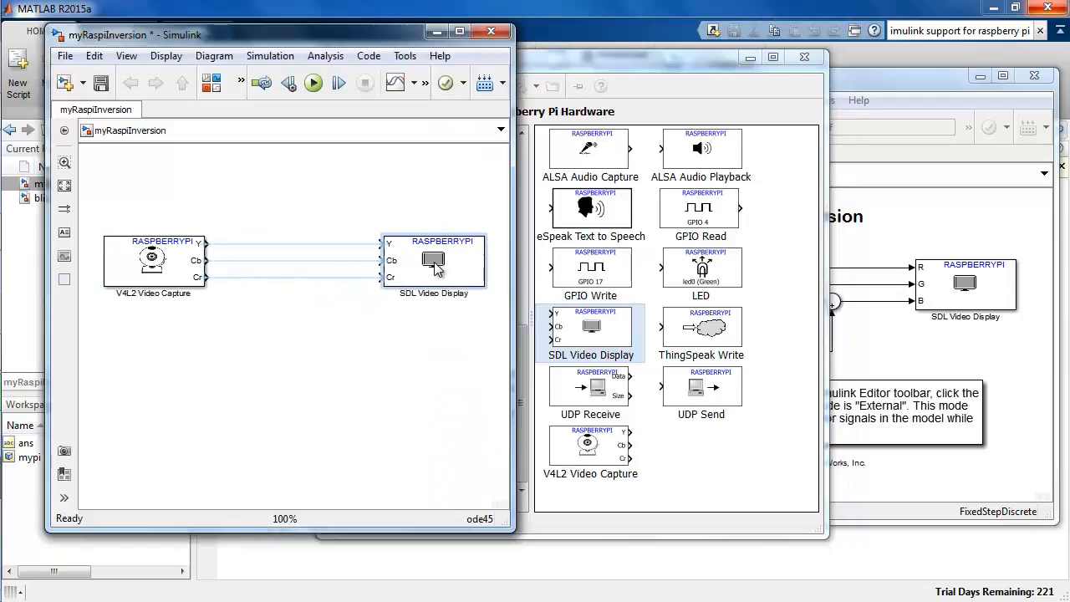
pyautogui.click(437, 343)
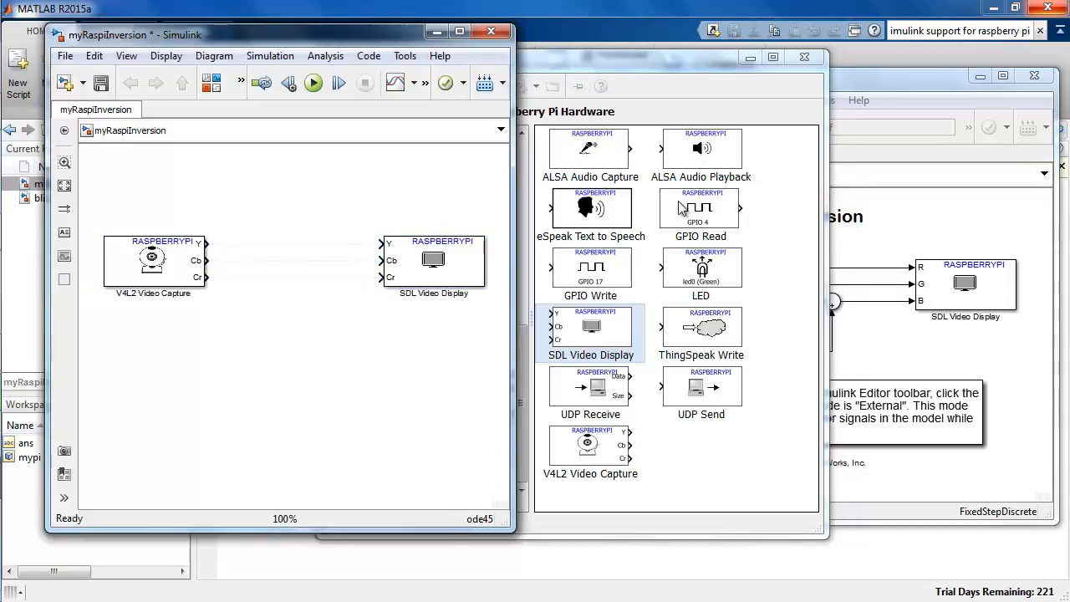
# Step: Add a Constant block below the capture block and a Sum block between the video blocks, and close the Simulink Library Browser
pyautogui.click(658, 61)
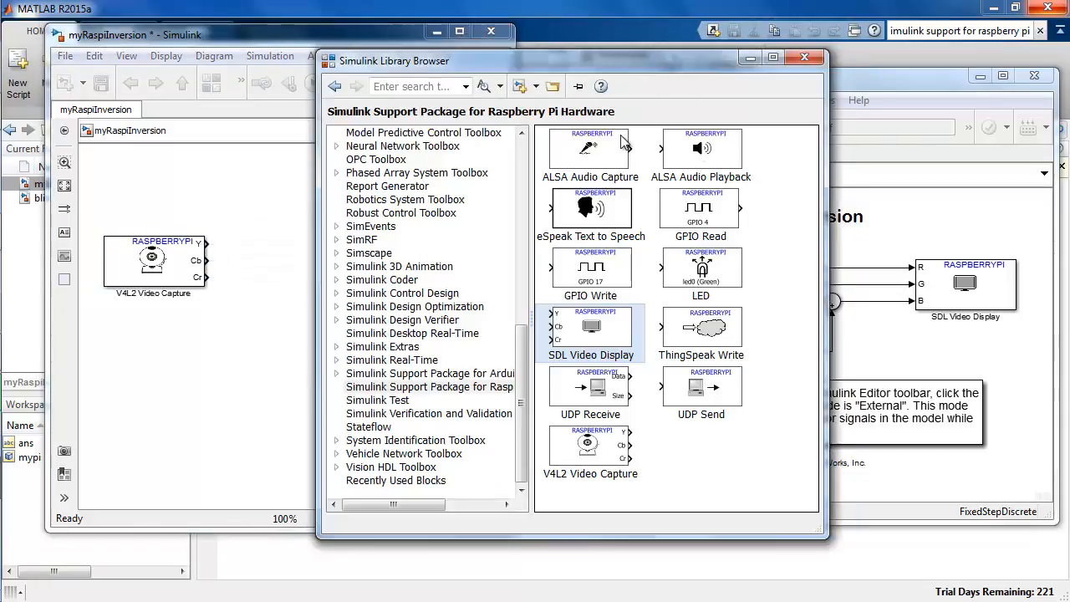
pyautogui.click(522, 157)
pyautogui.click(523, 157)
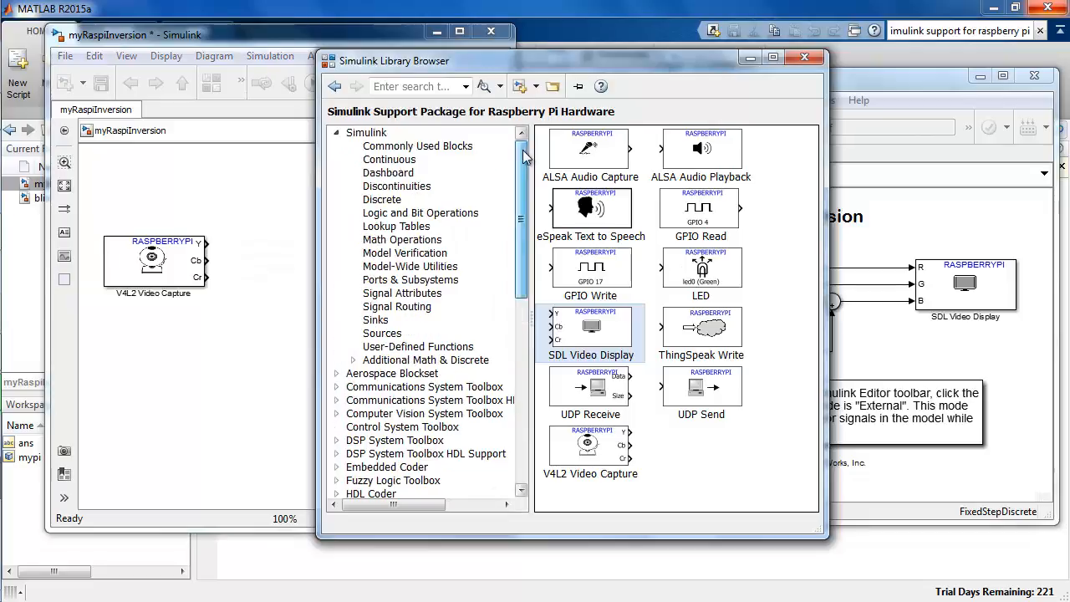
pyautogui.click(415, 147)
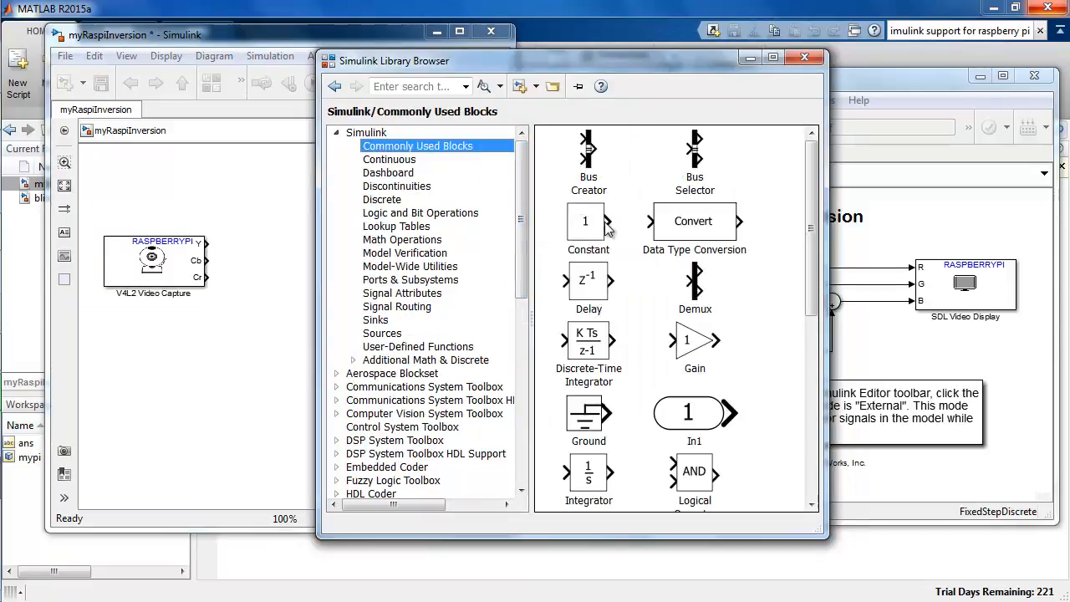
pyautogui.moveTo(590, 234); pyautogui.dragTo(185, 364)
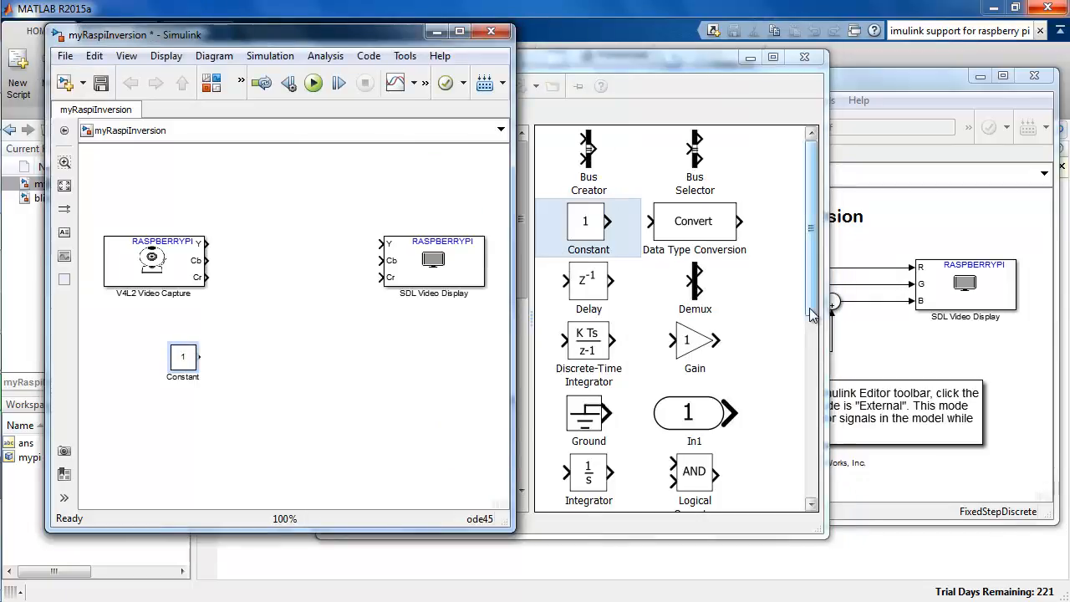
pyautogui.moveTo(813, 311); pyautogui.dragTo(814, 469)
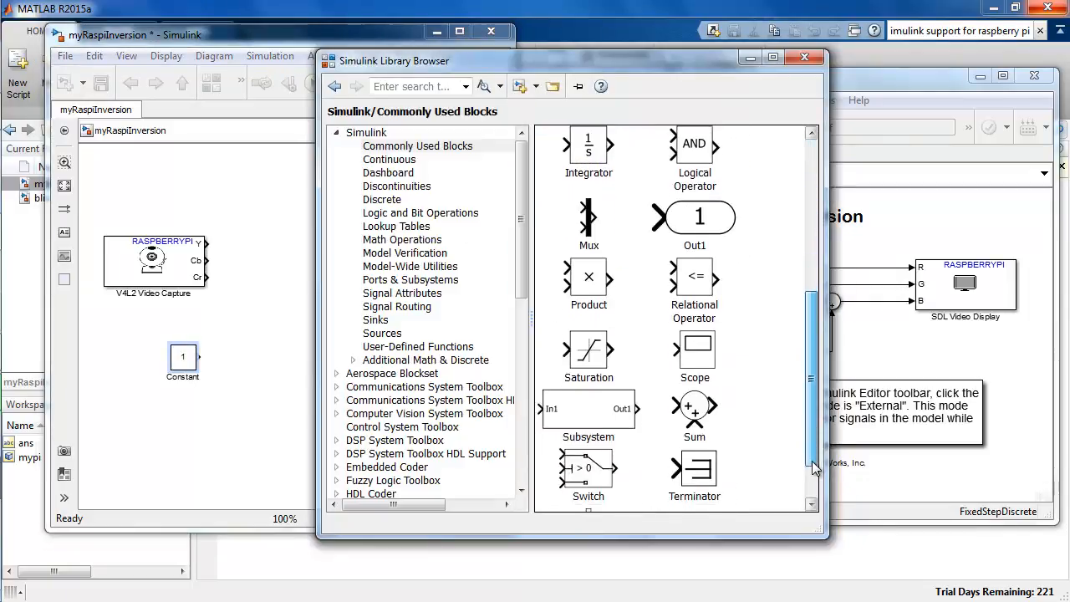
pyautogui.moveTo(692, 407); pyautogui.dragTo(291, 248)
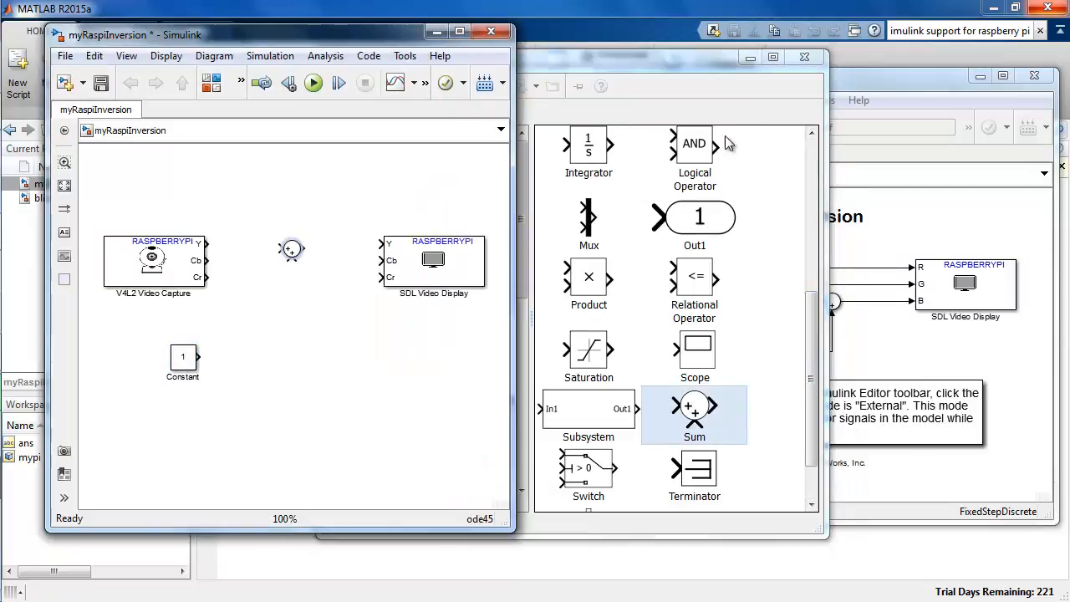
pyautogui.click(805, 57)
# Step: Set the V4L2 Video Capture block's pixel format to RGB
pyautogui.doubleClick(154, 261)
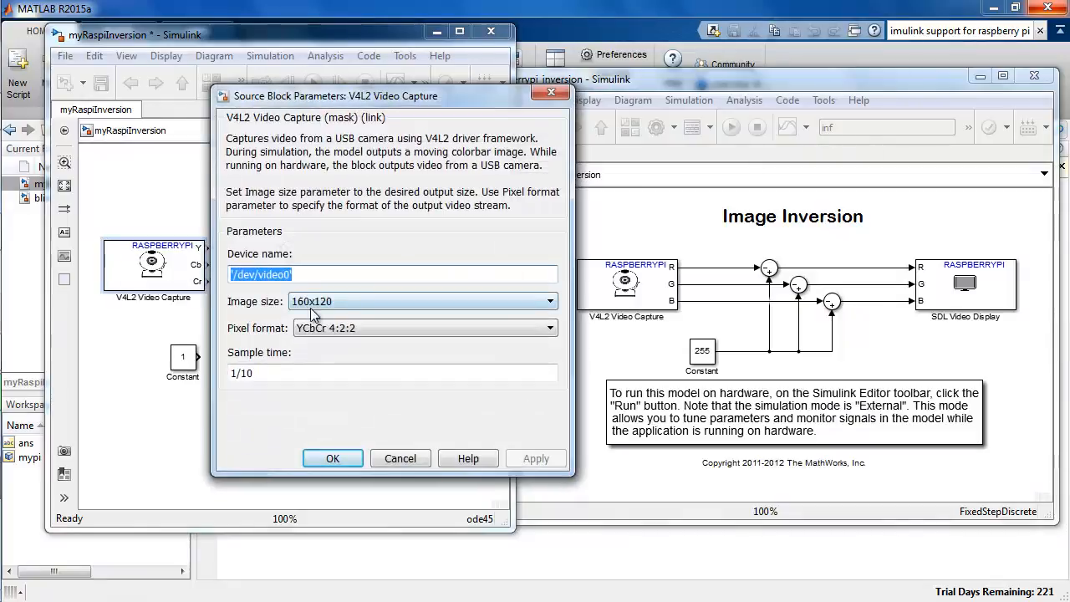
pyautogui.click(338, 330)
pyautogui.click(336, 356)
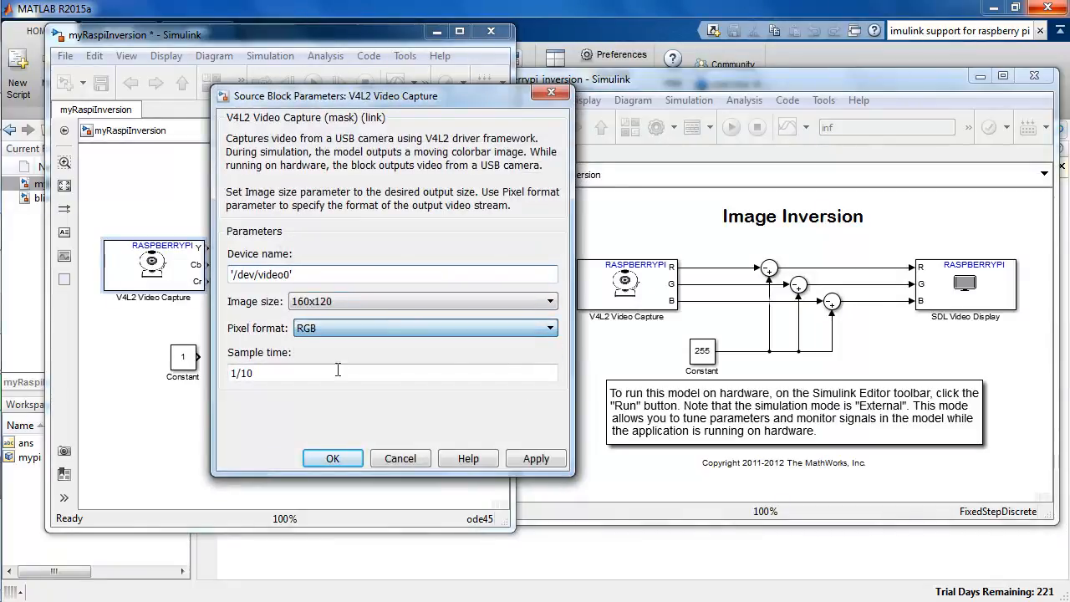
pyautogui.click(341, 458)
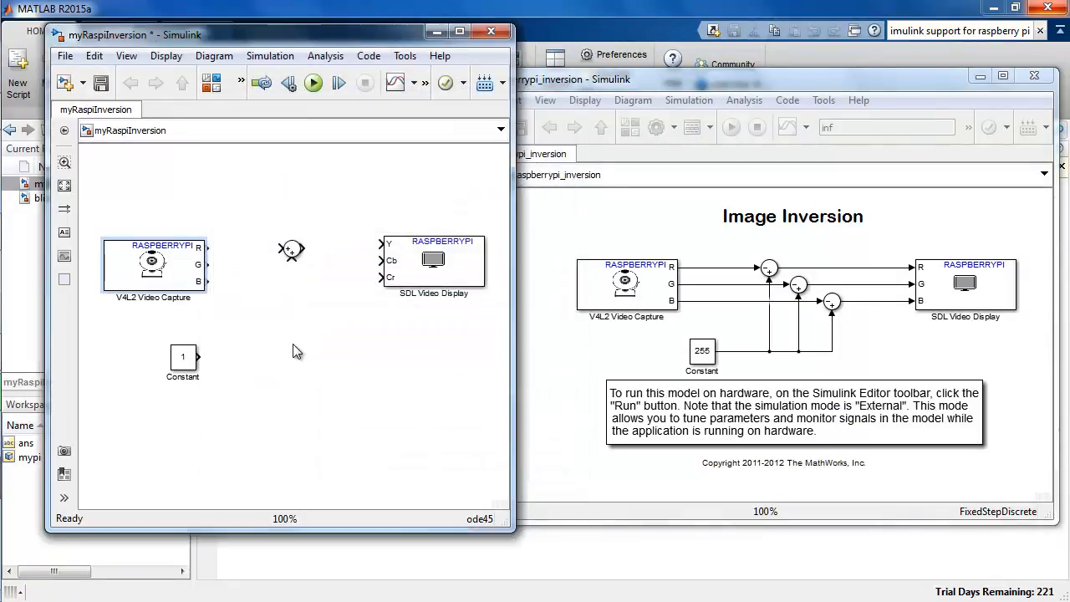
# Step: Change the Sum block's list of signs to |-+
pyautogui.doubleClick(293, 253)
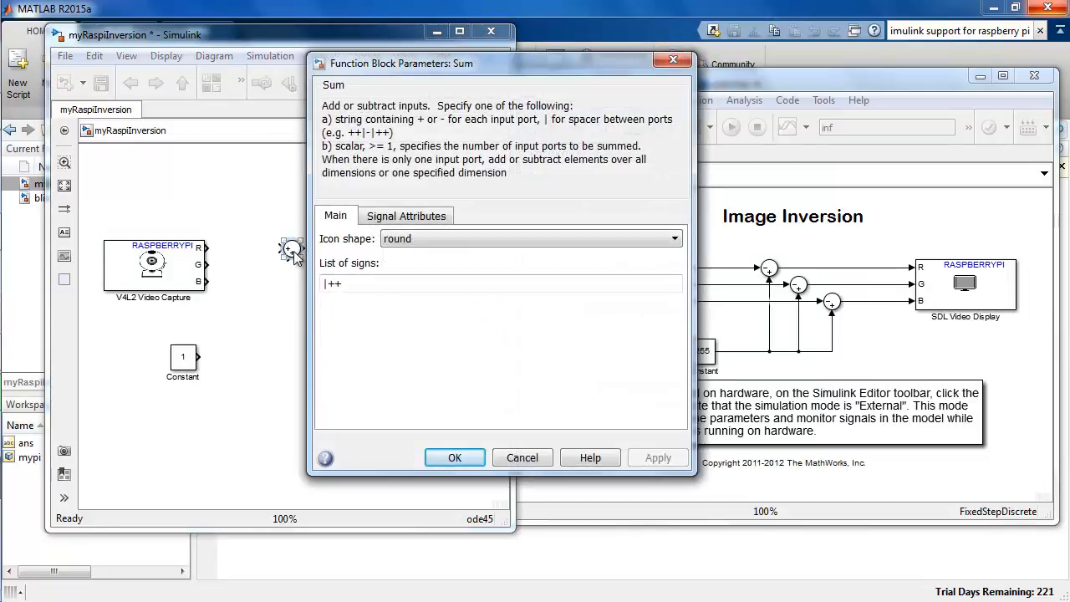
pyautogui.press('Delete')
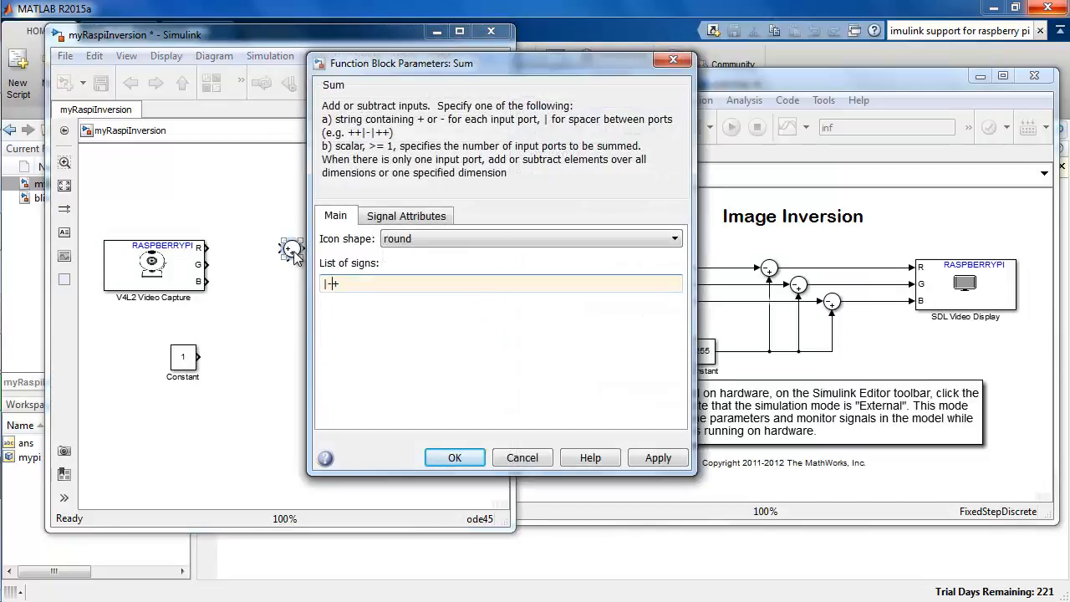
pyautogui.press('Return')
pyautogui.click(277, 285)
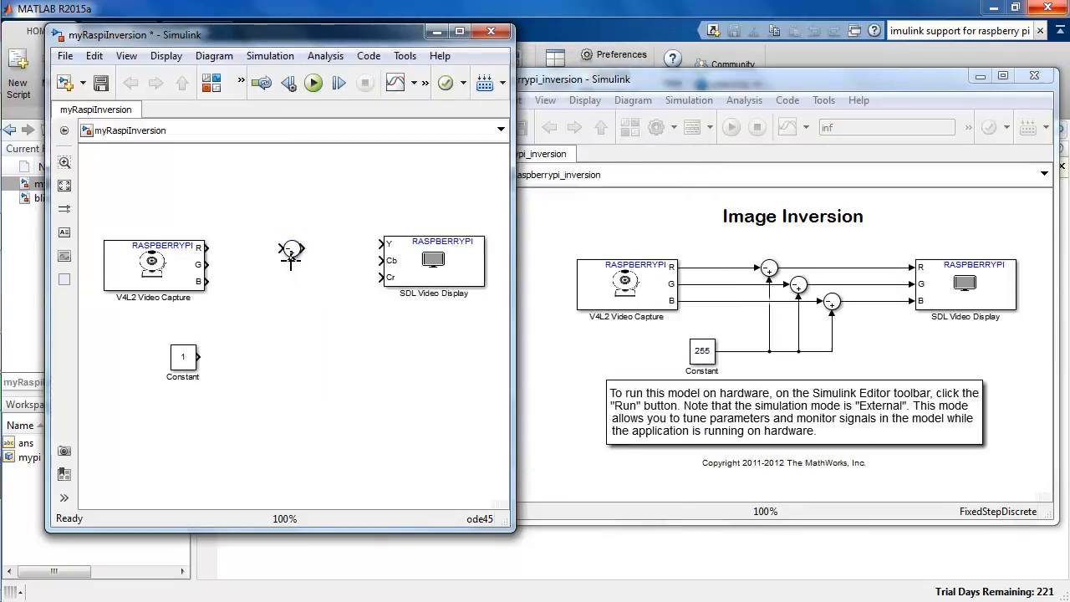
# Step: Connect the Constant block to the Sum block's plus input and set the constant value to 255
pyautogui.moveTo(291, 259)
pyautogui.mouseDown()
pyautogui.moveTo(279, 334)
pyautogui.moveTo(179, 359)
pyautogui.moveTo(192, 376)
pyautogui.mouseUp()
pyautogui.doubleClick(183, 357)
pyautogui.write('255')
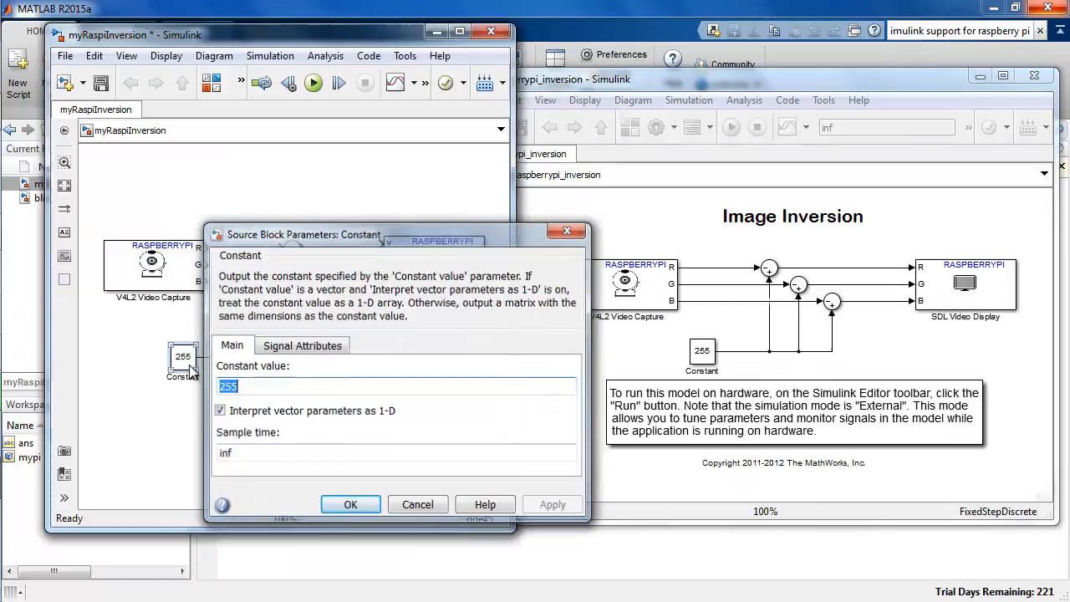
pyautogui.press('Return')
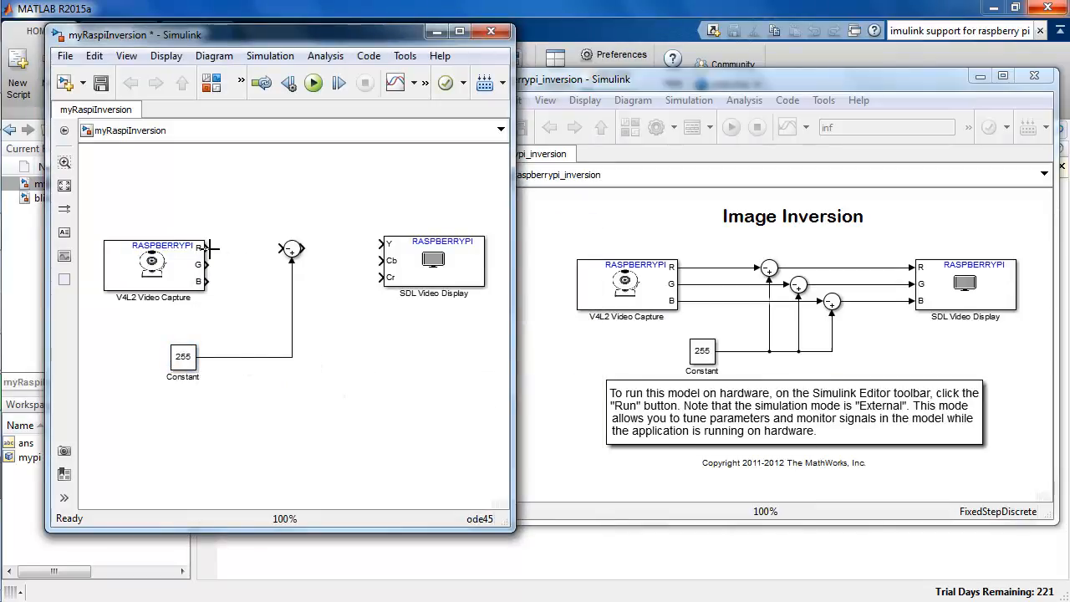
# Step: Wire the capture block's R output through the Sum block to the SDL Video Display and set the display's pixel format to RGB
pyautogui.moveTo(256, 247)
pyautogui.mouseDown()
pyautogui.moveTo(393, 242)
pyautogui.moveTo(419, 264)
pyautogui.mouseUp()
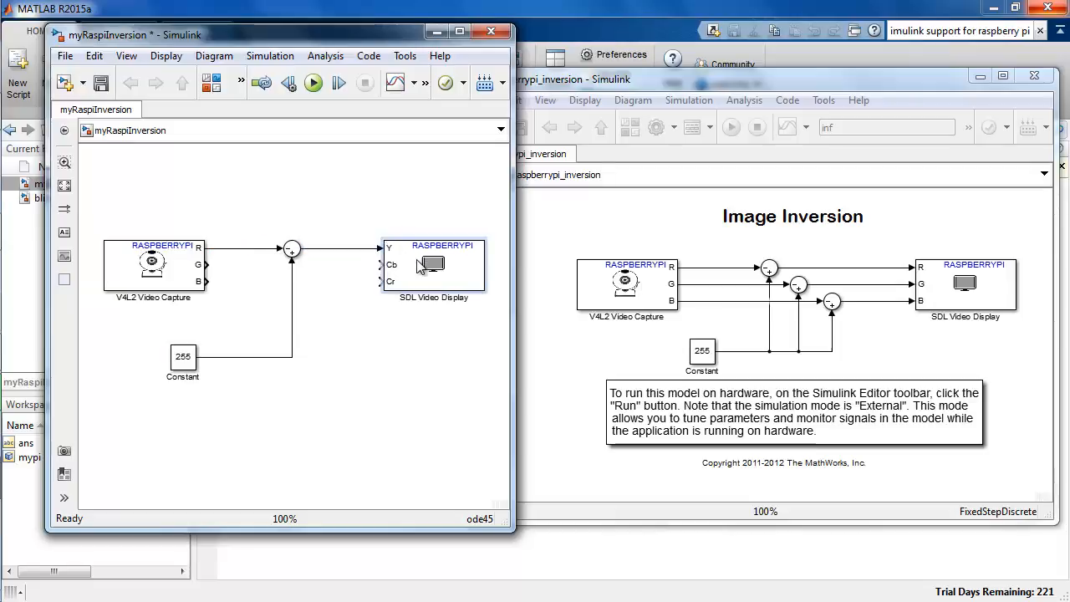
pyautogui.doubleClick(419, 265)
pyautogui.click(601, 306)
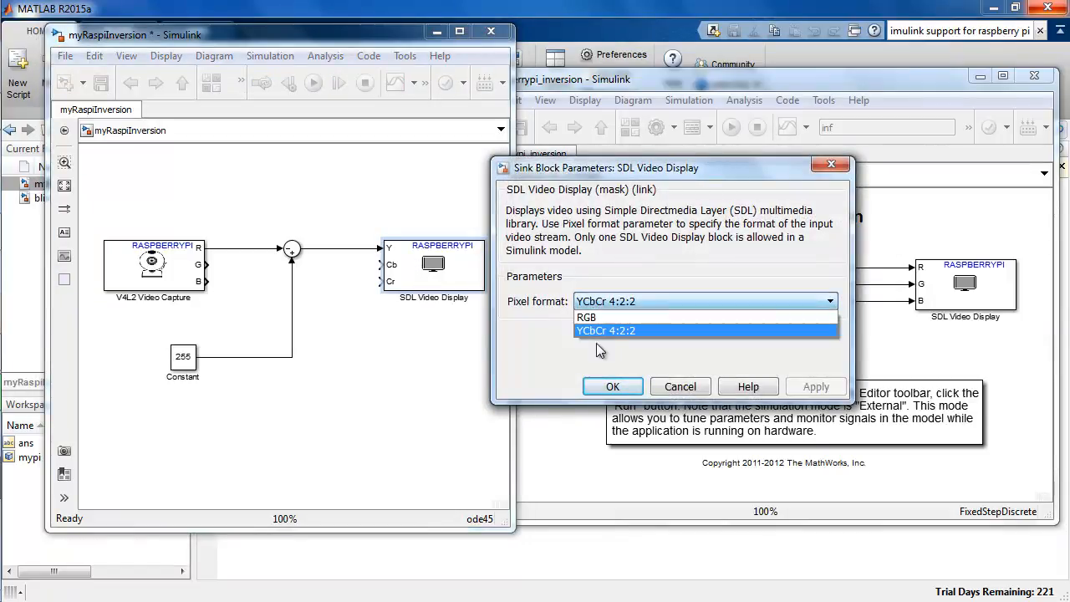
pyautogui.click(605, 318)
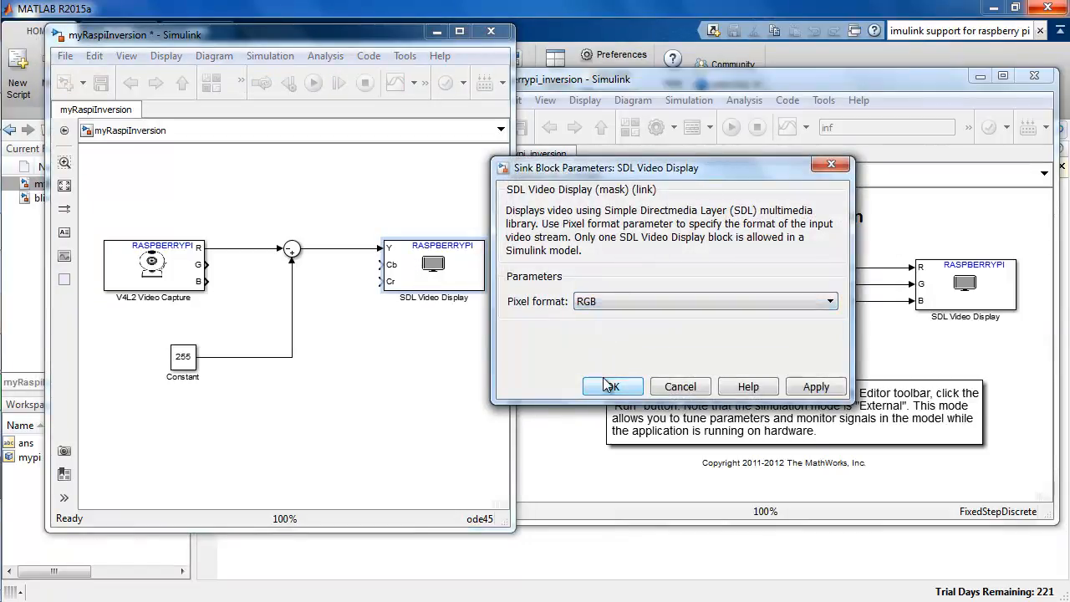
pyautogui.click(612, 386)
# Step: Connect the capture block's G and B outputs directly to the matching display inputs and save the model
pyautogui.moveTo(207, 265); pyautogui.dragTo(250, 253)
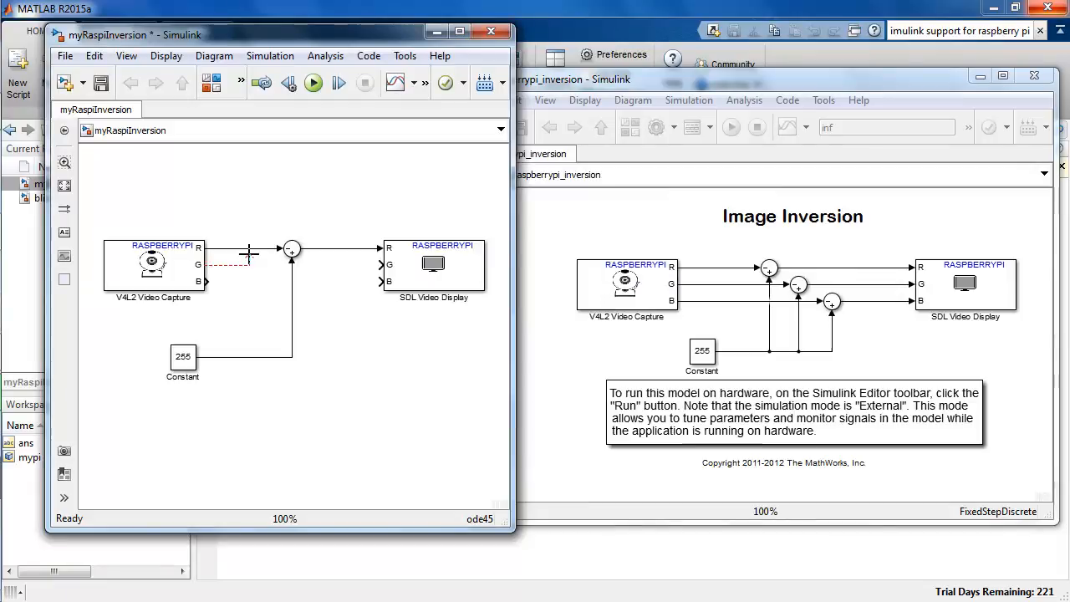
pyautogui.moveTo(366, 284); pyautogui.dragTo(393, 269)
pyautogui.hotkey('ctrl', 's')
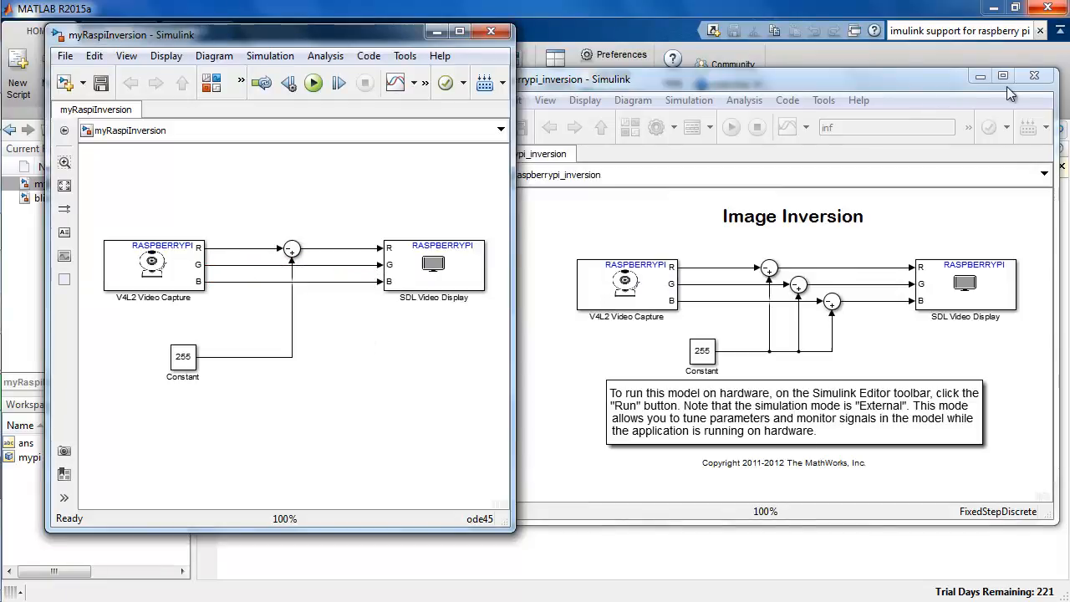
# Step: Close the example model, then save myRaspiInversion with its stop time set to inf and its simulation mode set to External
pyautogui.click(1023, 80)
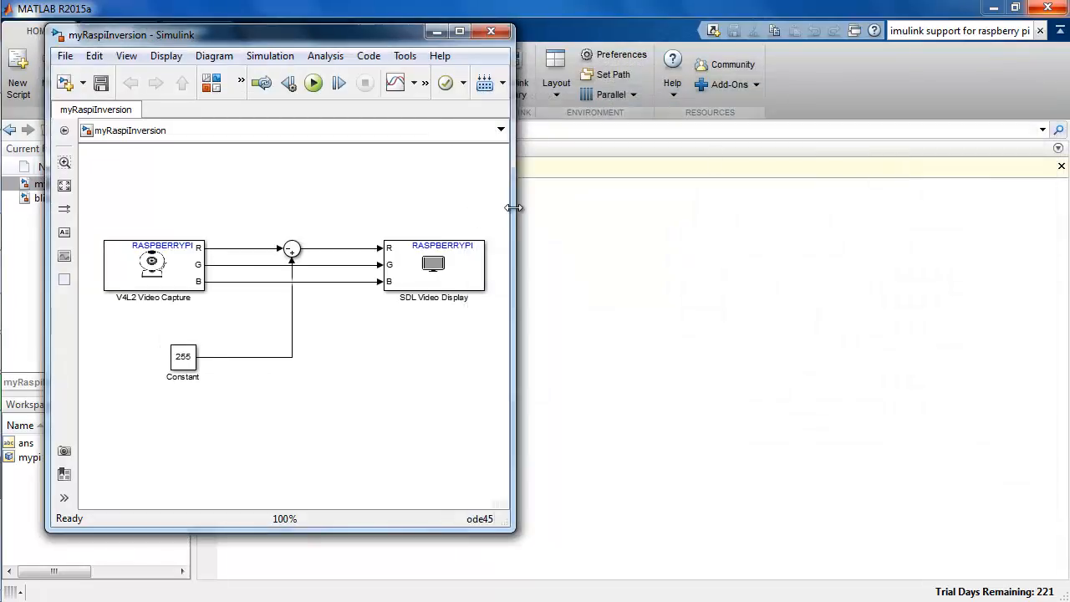
pyautogui.moveTo(513, 208); pyautogui.dragTo(824, 242)
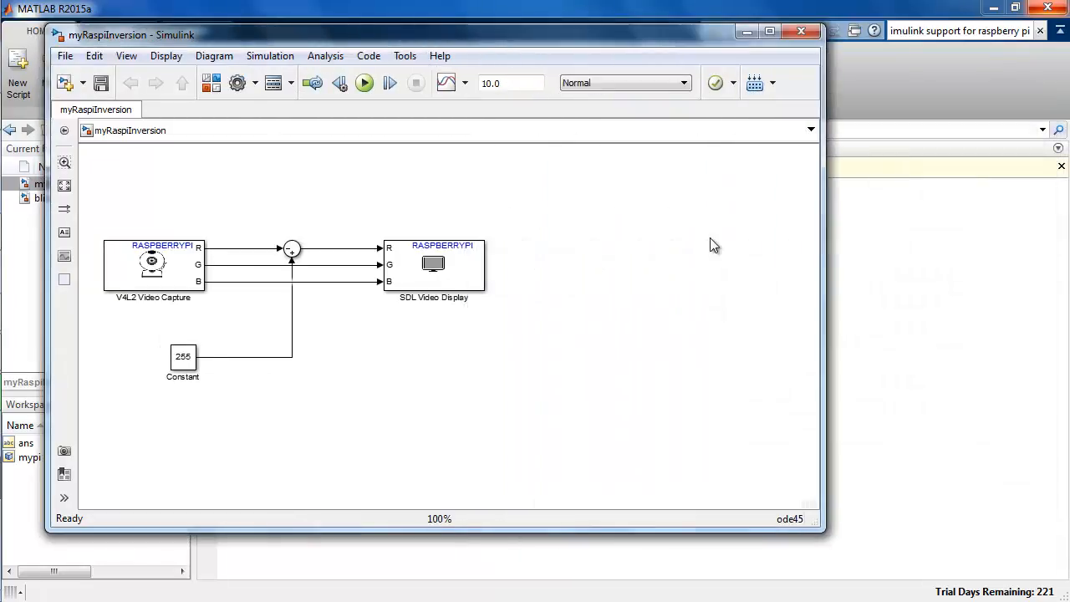
pyautogui.click(523, 85)
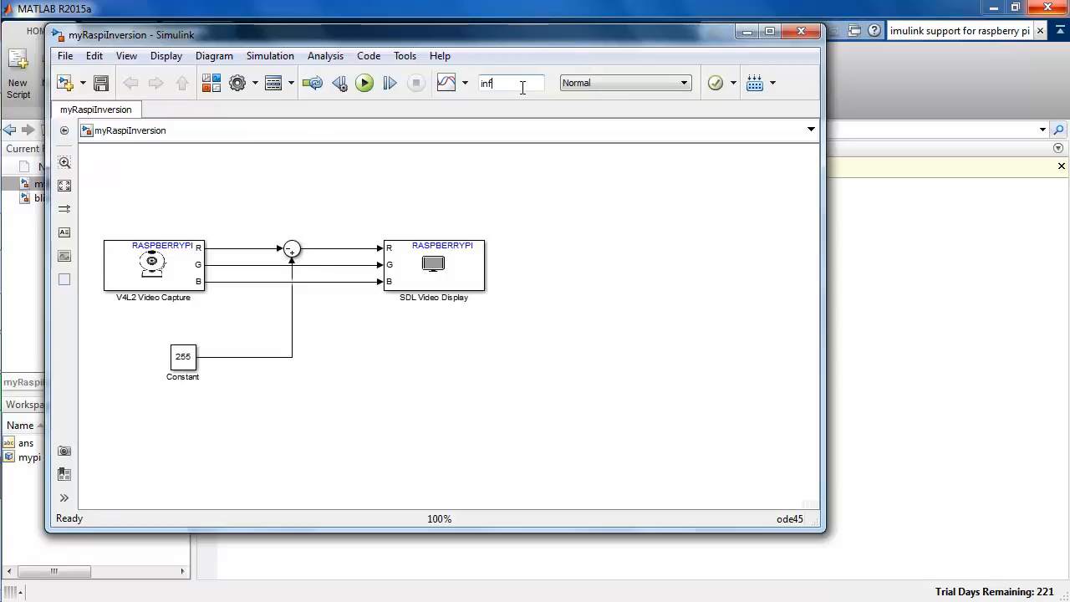
pyautogui.click(638, 84)
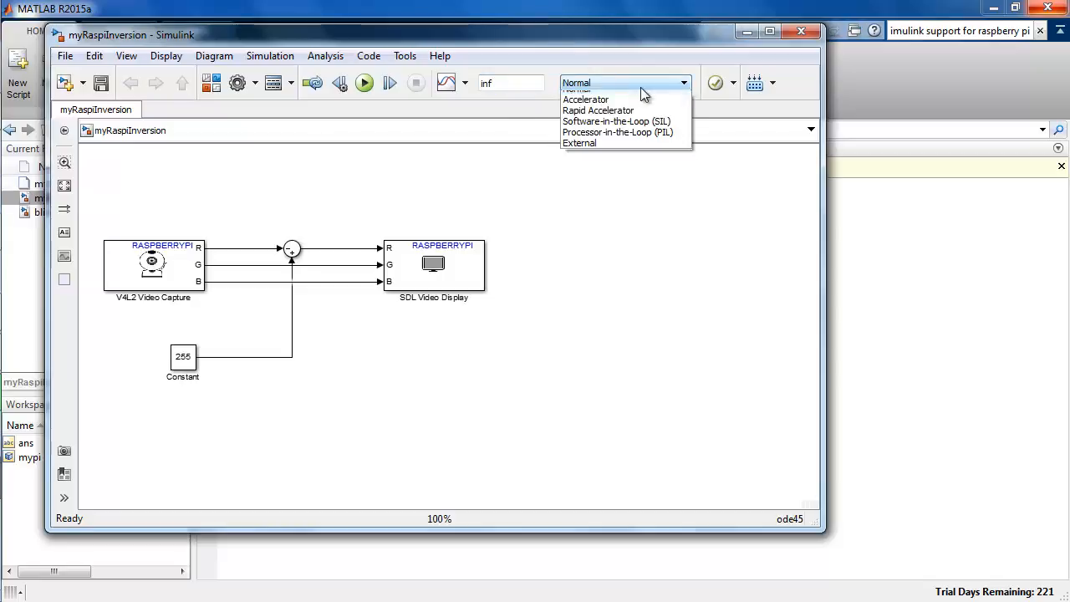
pyautogui.click(628, 151)
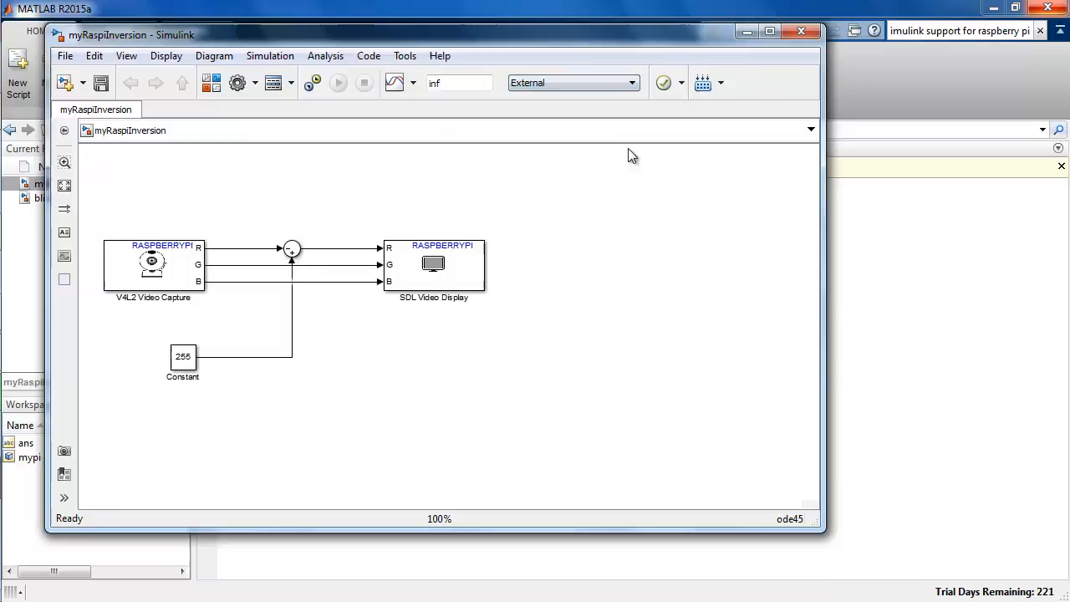
pyautogui.click(101, 83)
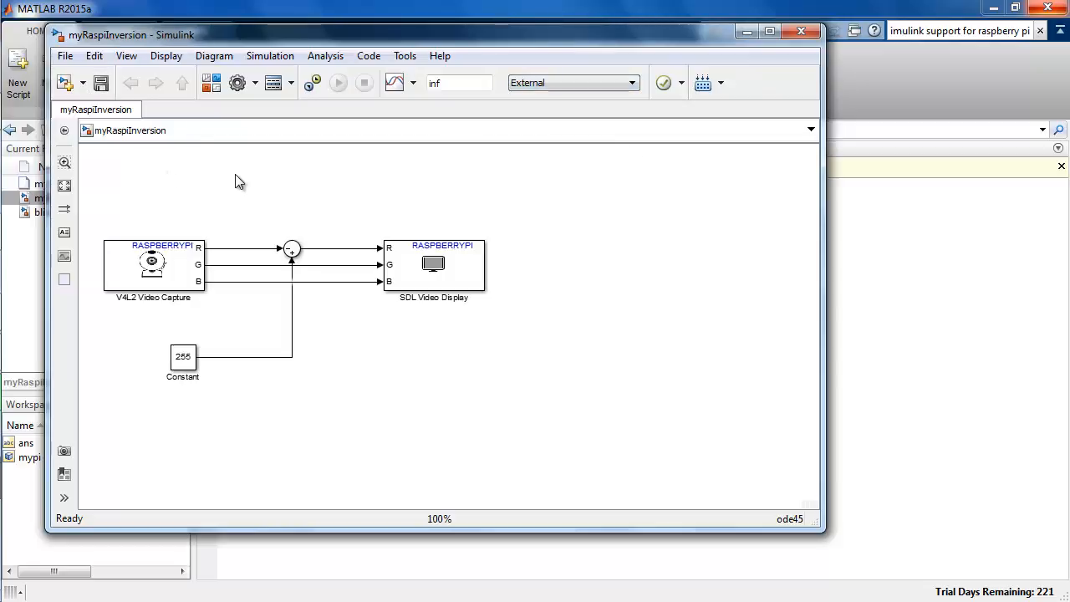
# Step: Prepare the model to run on target hardware and select Raspberry Pi as the target hardware
pyautogui.click(405, 56)
pyautogui.moveTo(477, 173)
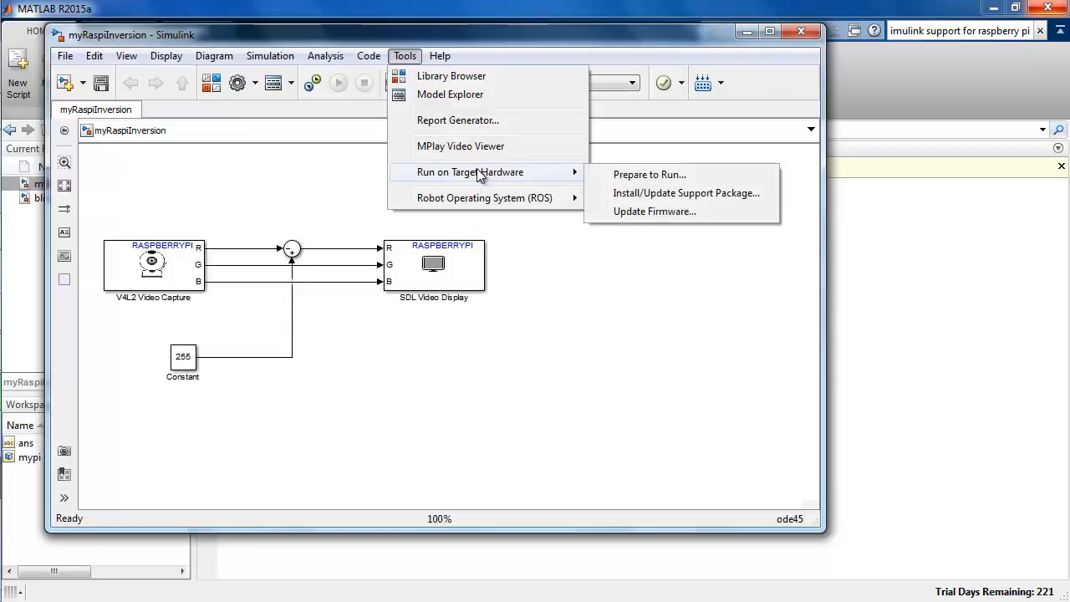
pyautogui.click(710, 175)
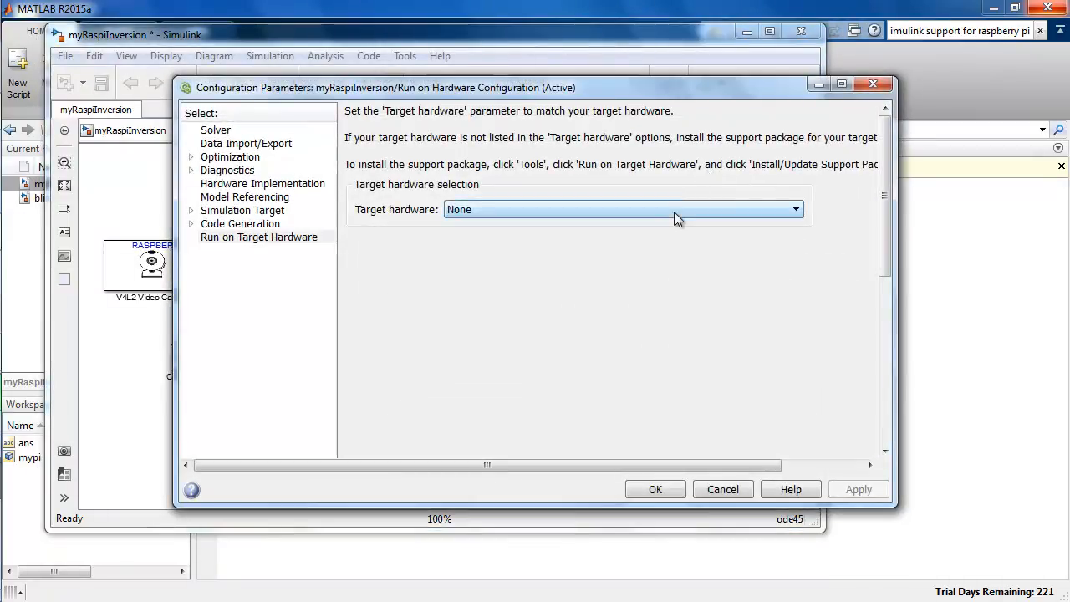
pyautogui.click(674, 211)
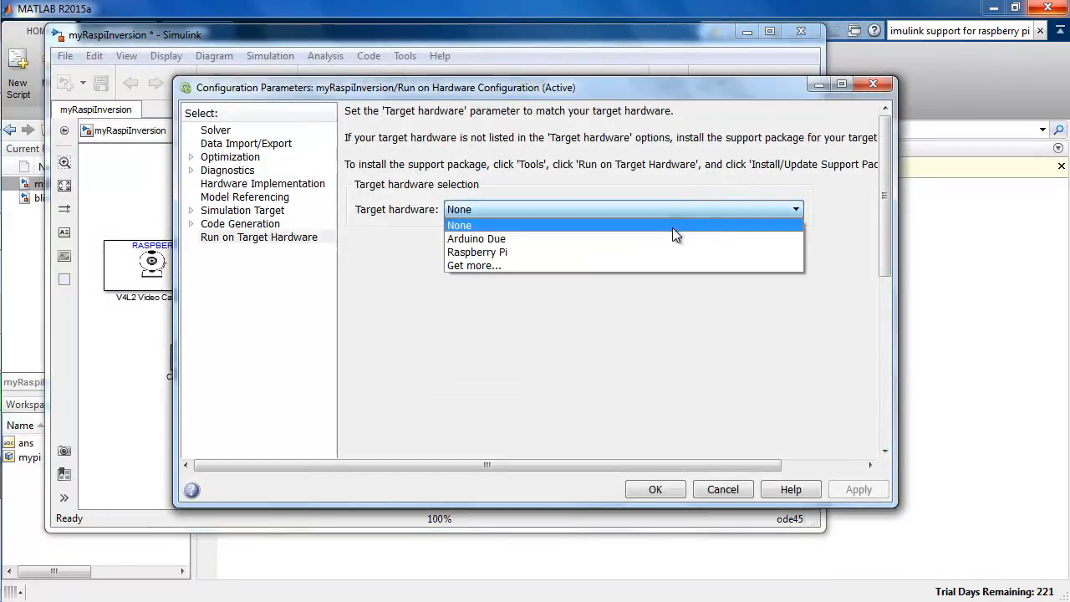
pyautogui.click(669, 249)
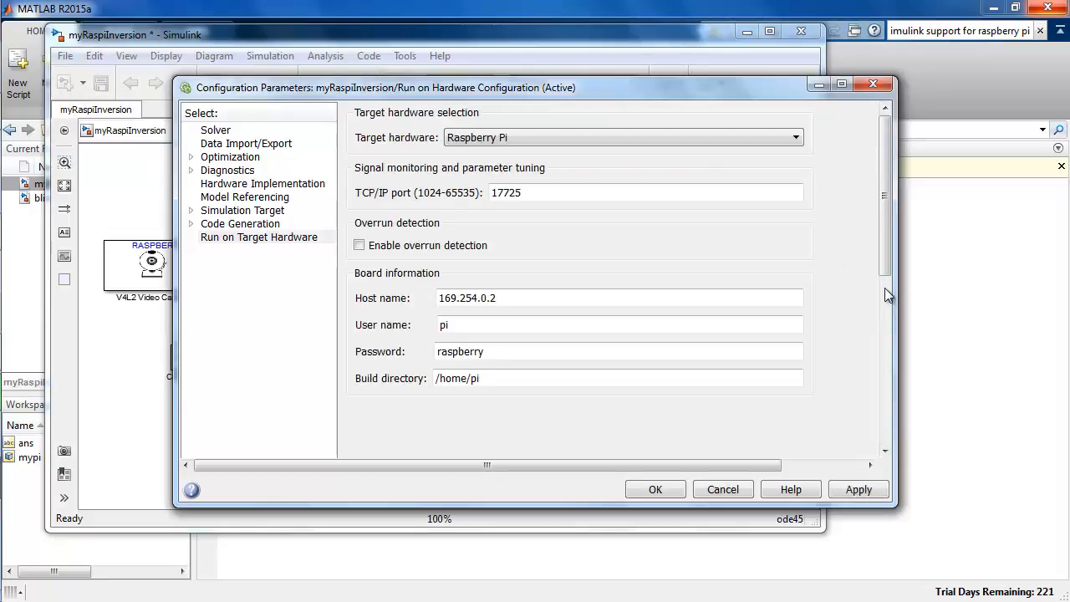
# Step: Check the board's host name, user name, password and build directory, and apply the Raspberry Pi configuration
pyautogui.moveTo(892, 261)
pyautogui.mouseDown()
pyautogui.moveTo(888, 336)
pyautogui.moveTo(900, 258)
pyautogui.mouseUp()
pyautogui.doubleClick(632, 294)
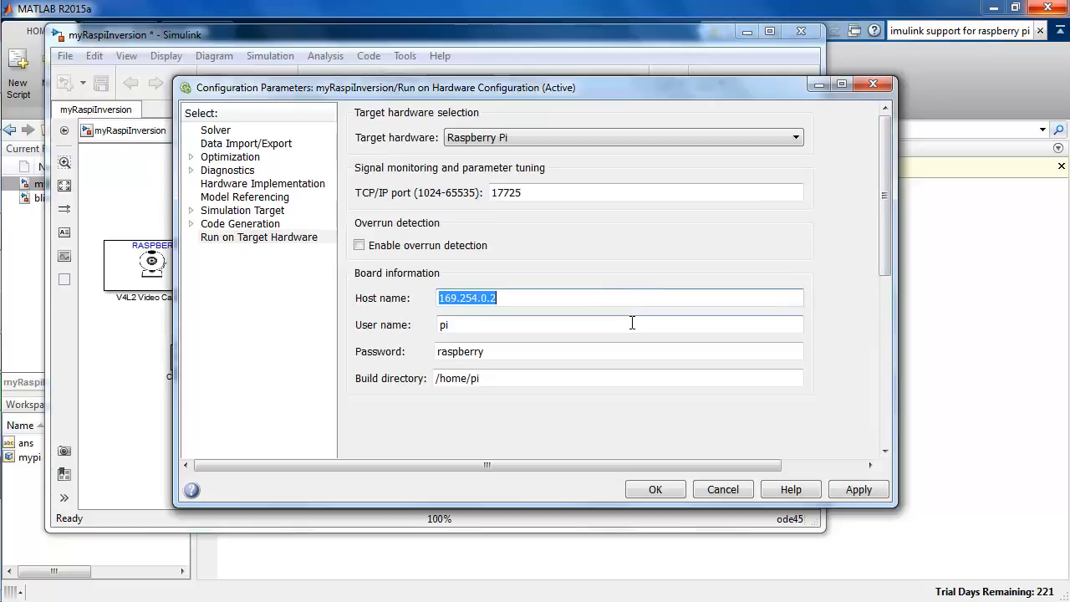
pyautogui.doubleClick(628, 325)
pyautogui.doubleClick(629, 351)
pyautogui.doubleClick(633, 379)
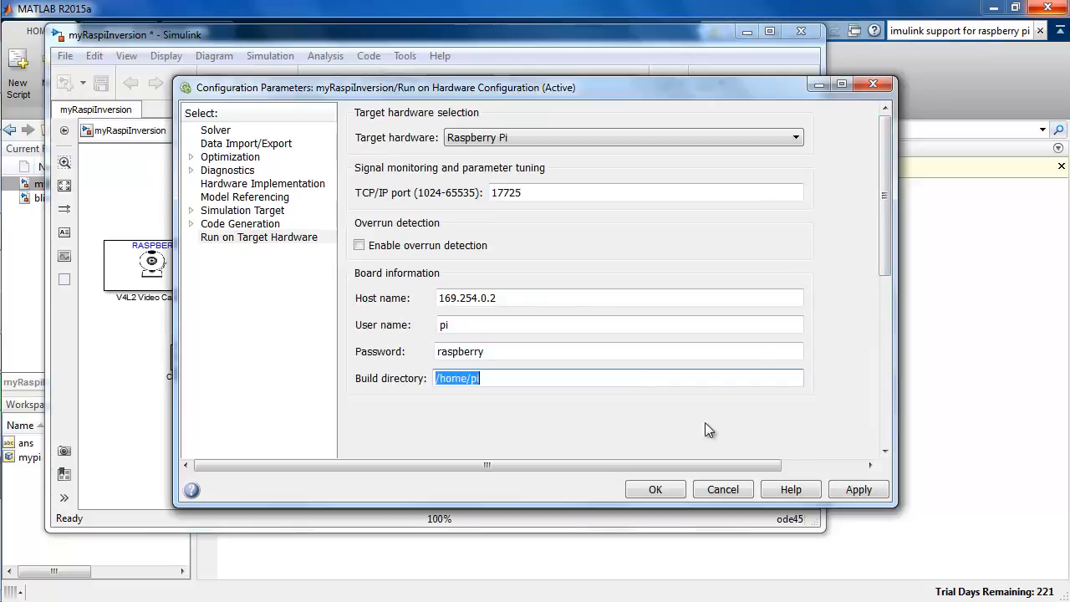
pyautogui.click(853, 494)
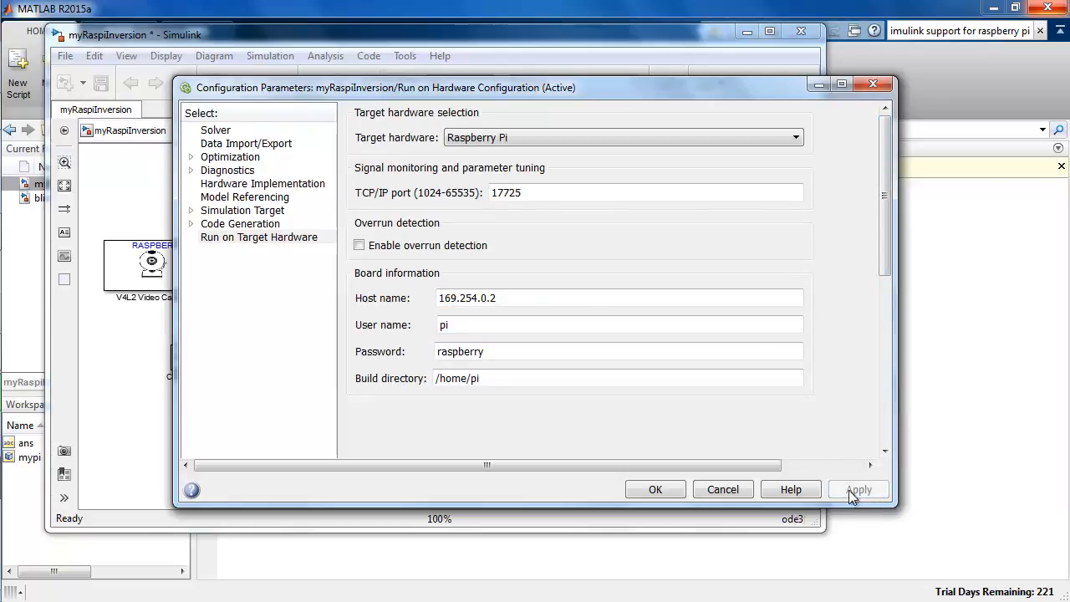
# Step: Close the configuration parameters, save myRaspiInversion, run it on the Raspberry Pi, and minimize the command window that opens
pyautogui.click(675, 492)
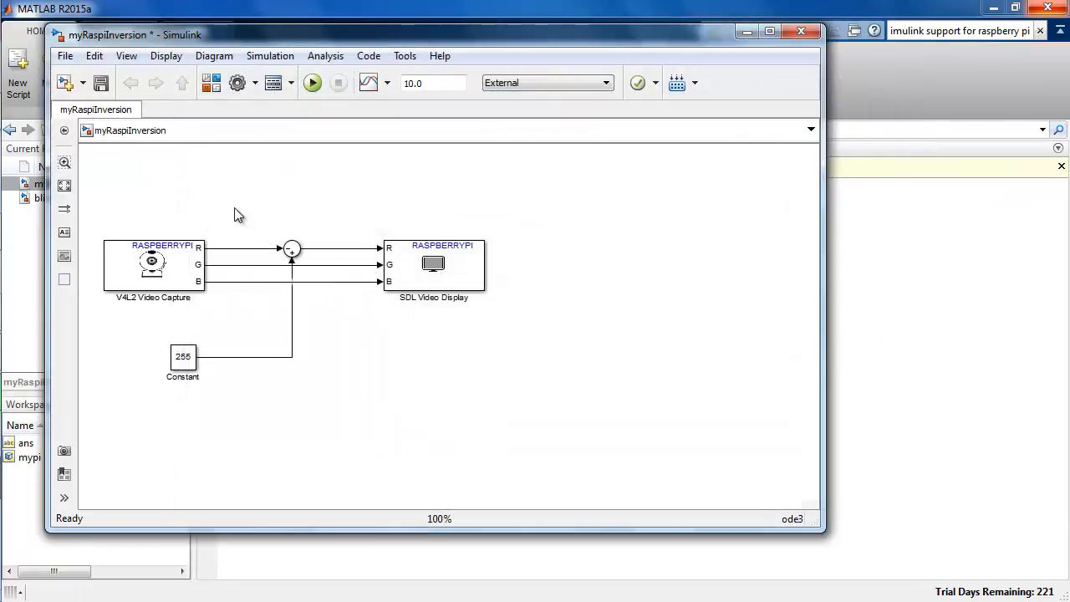
pyautogui.click(101, 83)
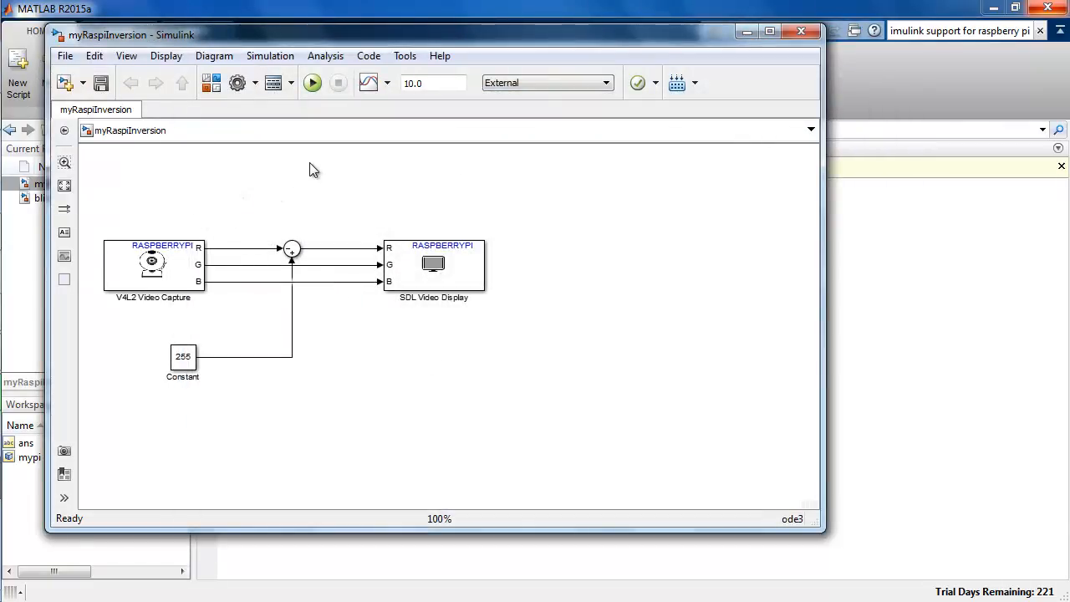
pyautogui.click(313, 83)
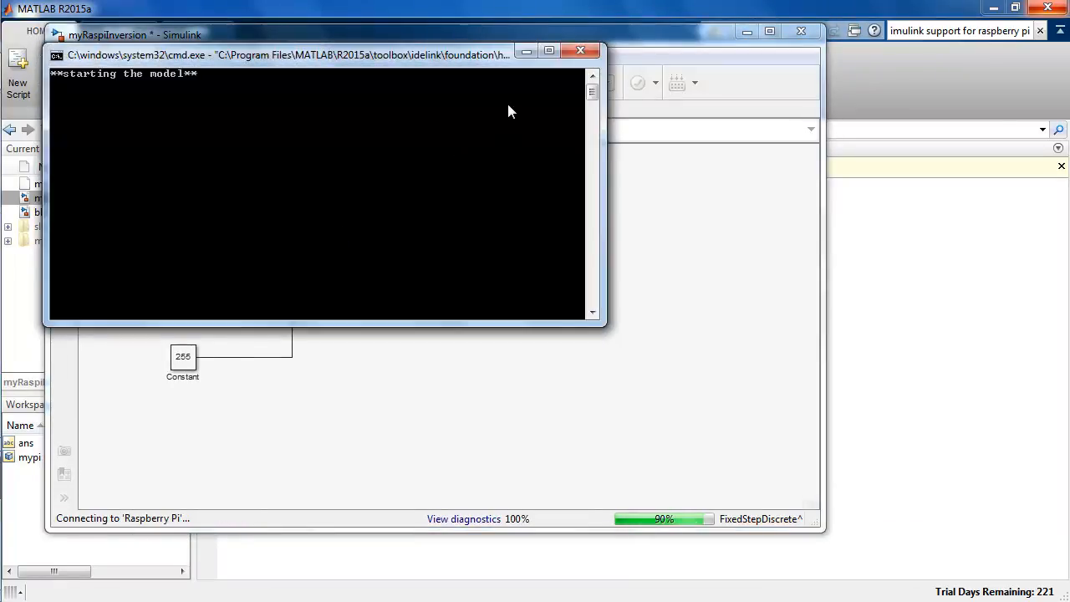
pyautogui.click(527, 50)
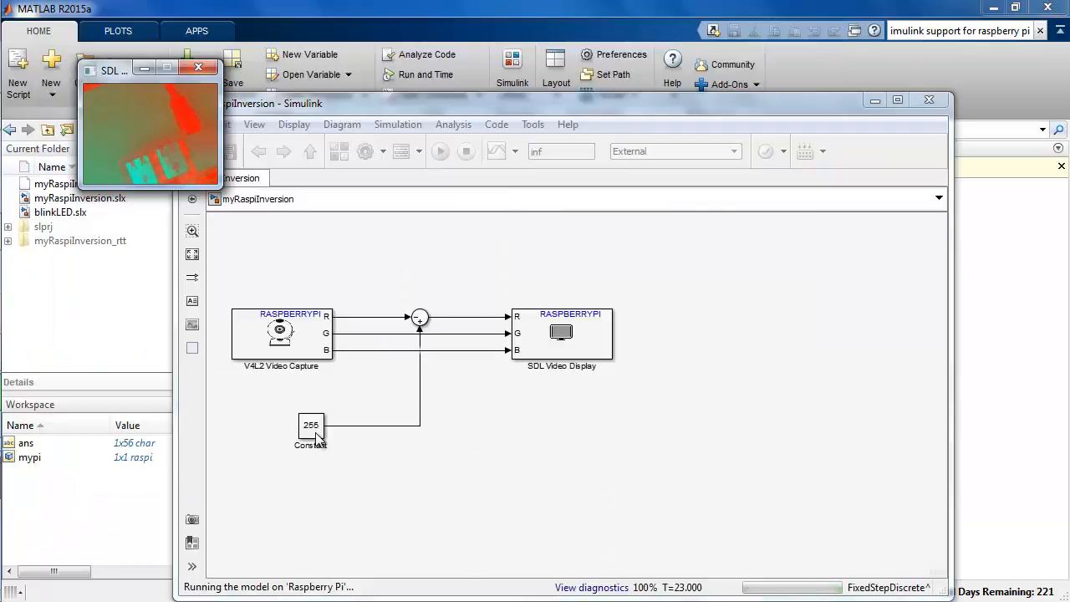
# Step: Set the Constant block's value to 0 while the model is running on the Raspberry Pi
pyautogui.doubleClick(313, 428)
pyautogui.write('0')
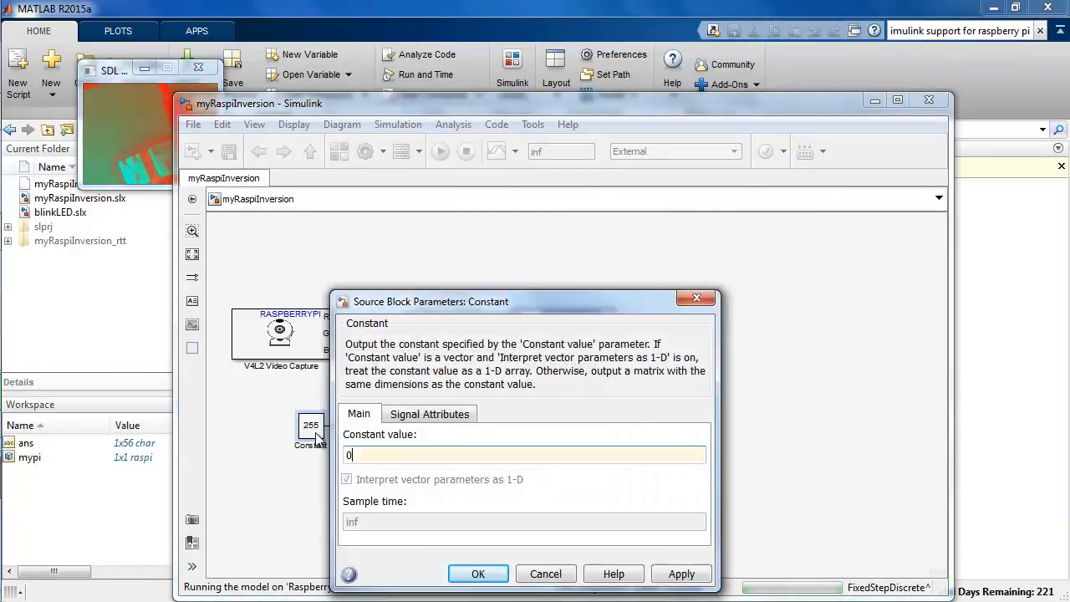
pyautogui.press('Return')
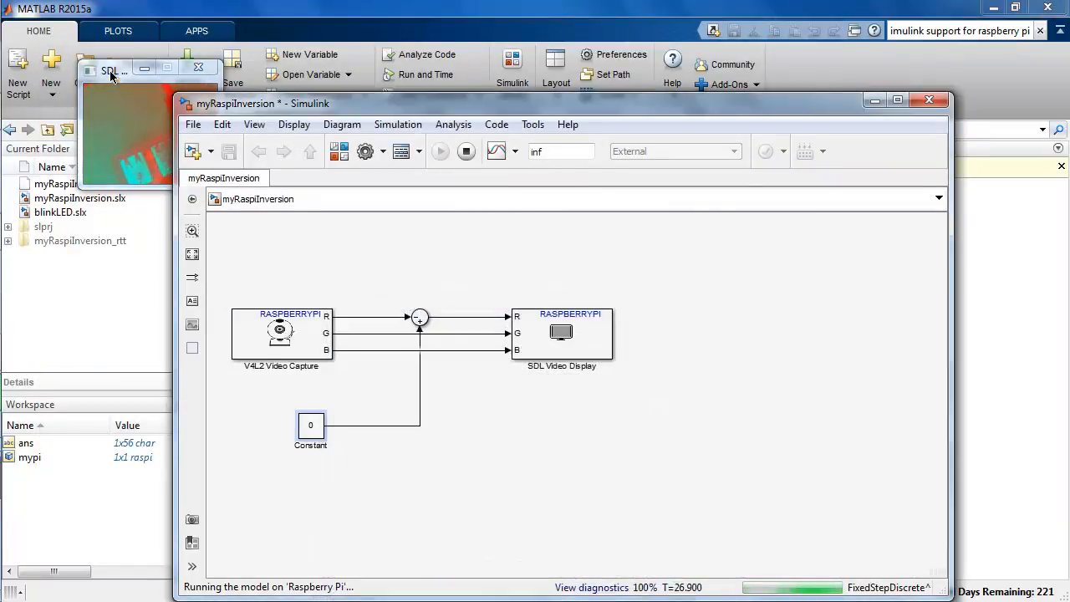
# Step: Move the SDL Video Display window over the model and bring it to the front to examine the live camera image
pyautogui.moveTo(125, 71); pyautogui.dragTo(259, 126)
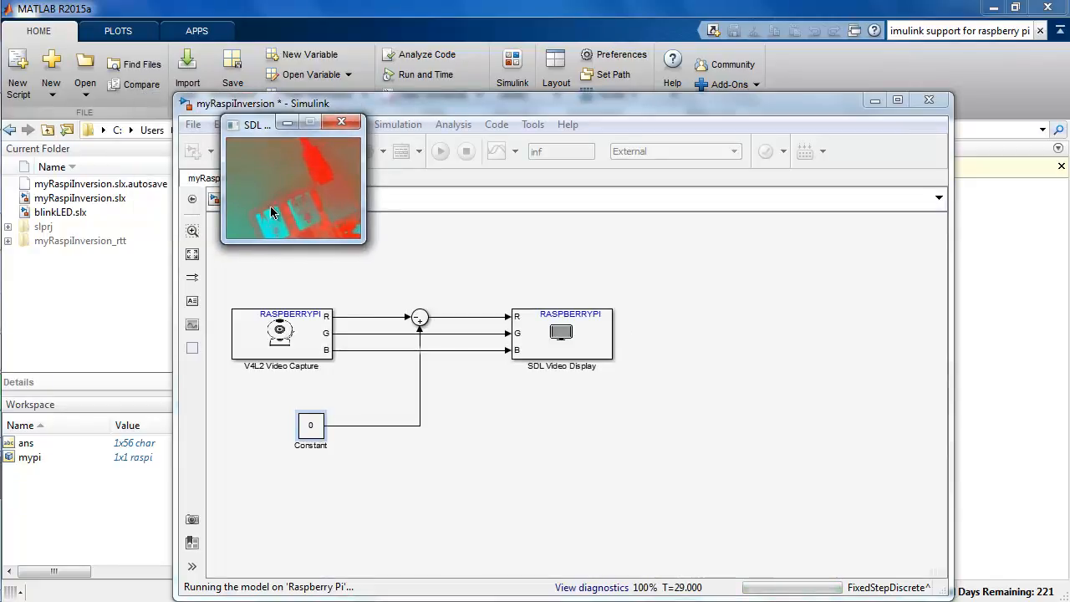
pyautogui.click(388, 447)
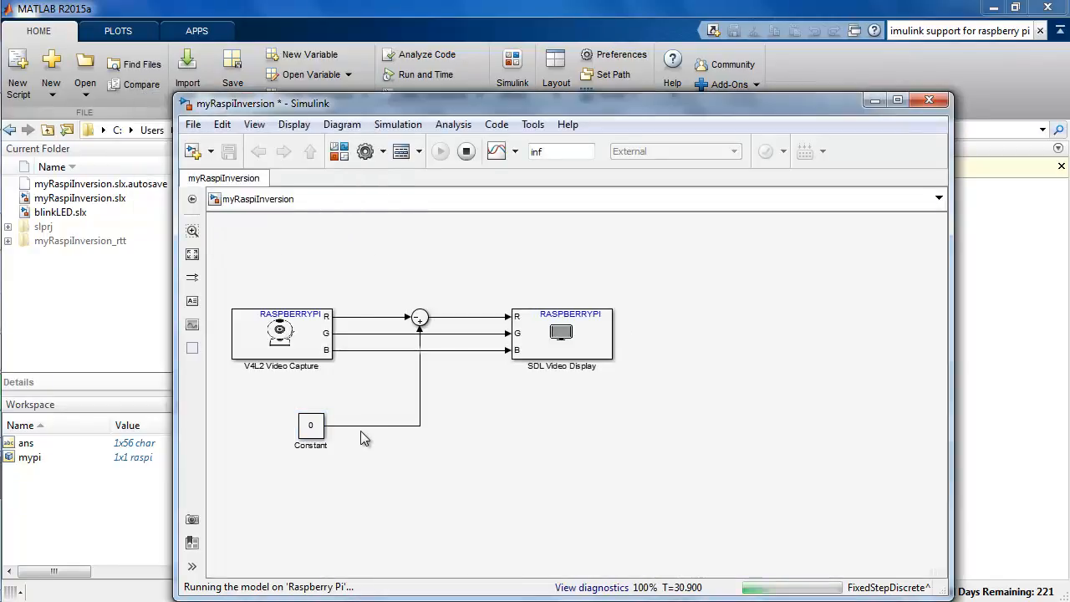
pyautogui.moveTo(10, 308)
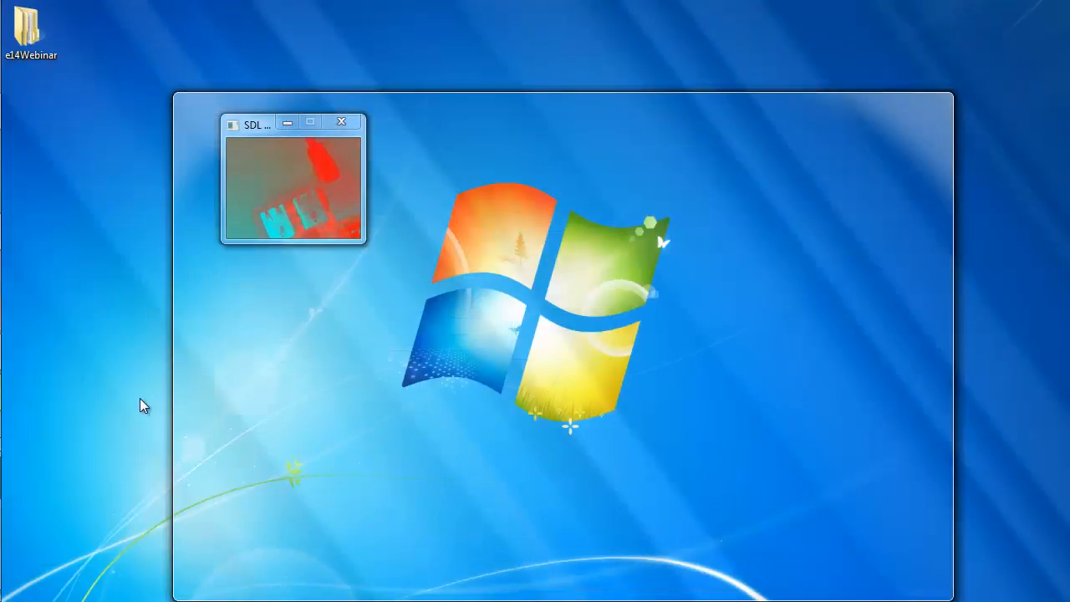
pyautogui.click(139, 401)
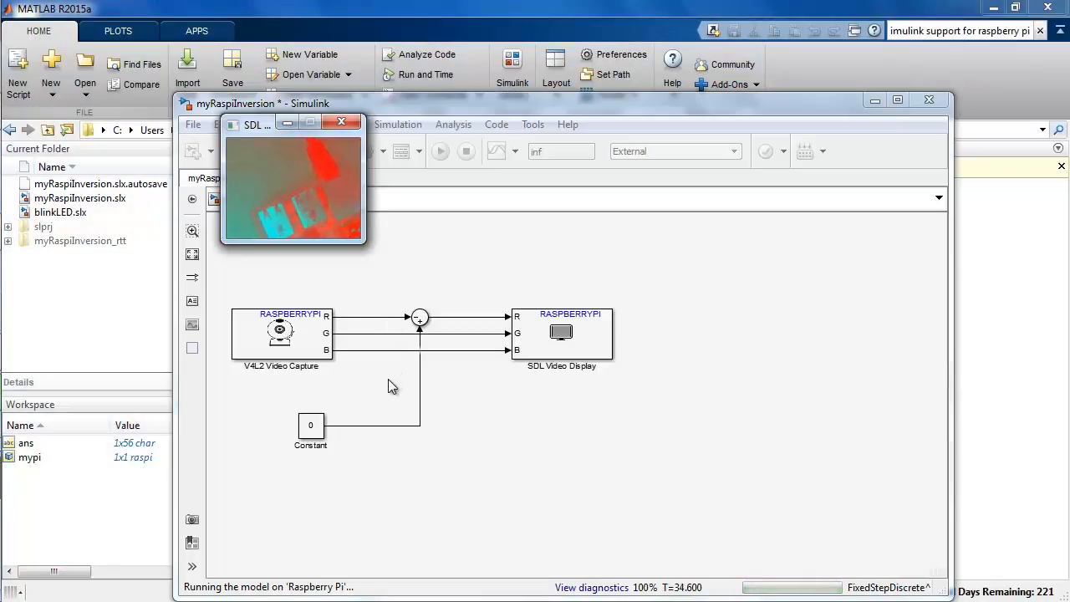
# Step: Set the Constant block's value to 50 in the running model and minimize the model window
pyautogui.doubleClick(318, 431)
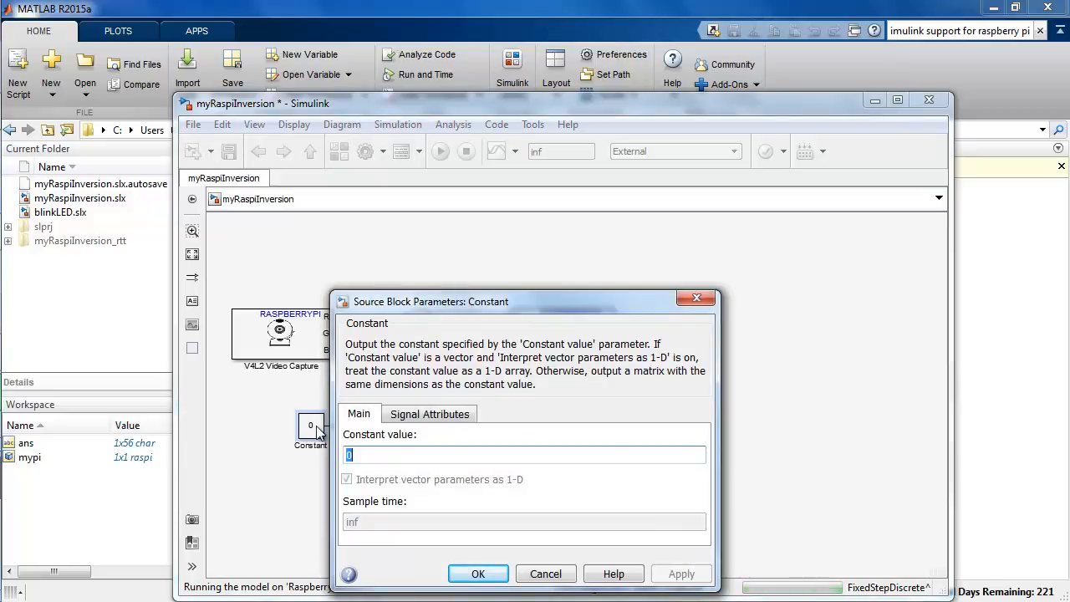
pyautogui.write('50')
pyautogui.press('Return')
pyautogui.click(876, 100)
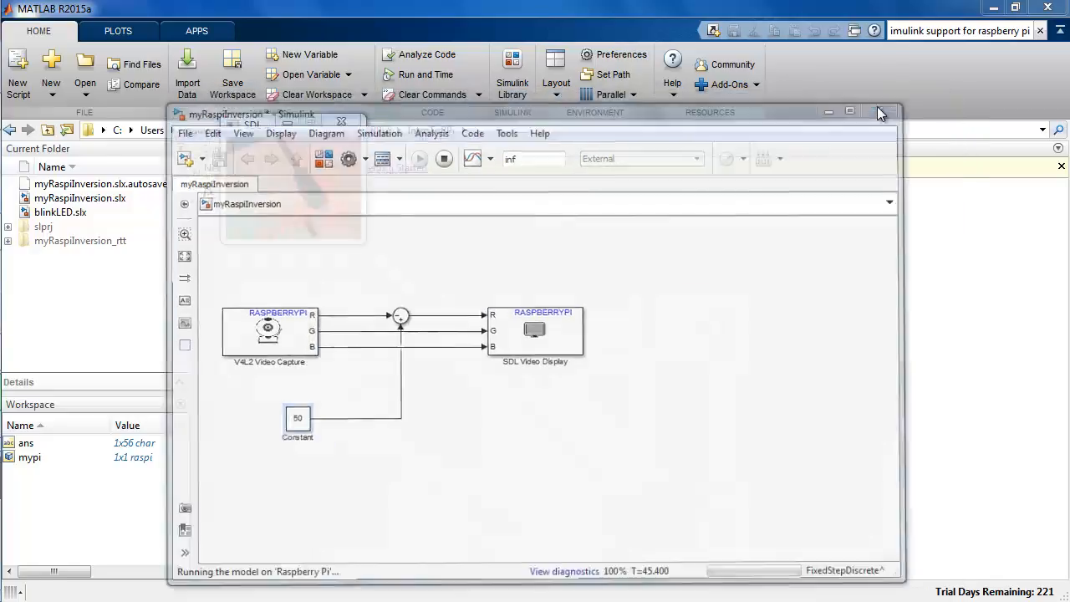